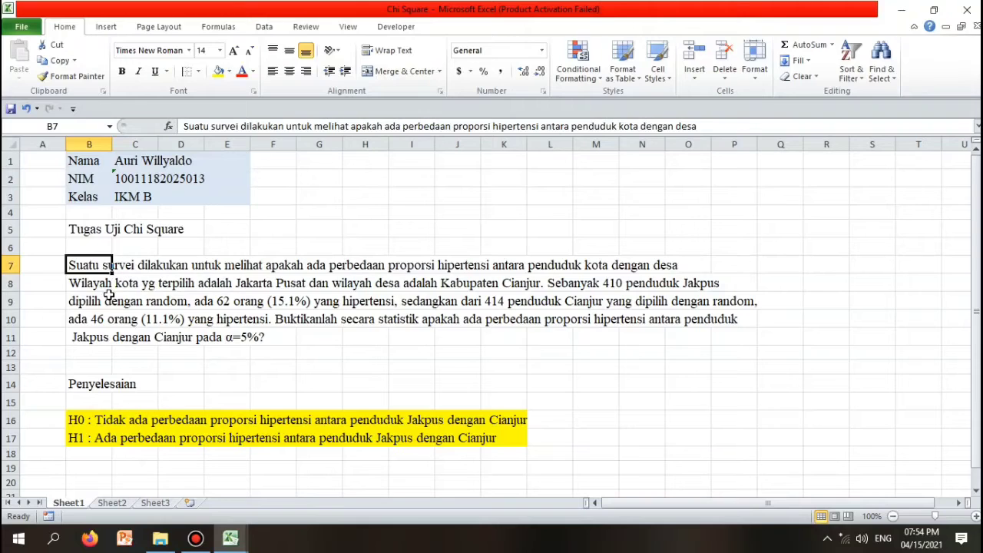
Step: Review the hypertension survey problem and the H0 and H1 hypotheses on Sheet1
left_click(108, 298)
left_click(90, 269)
left_click(114, 383)
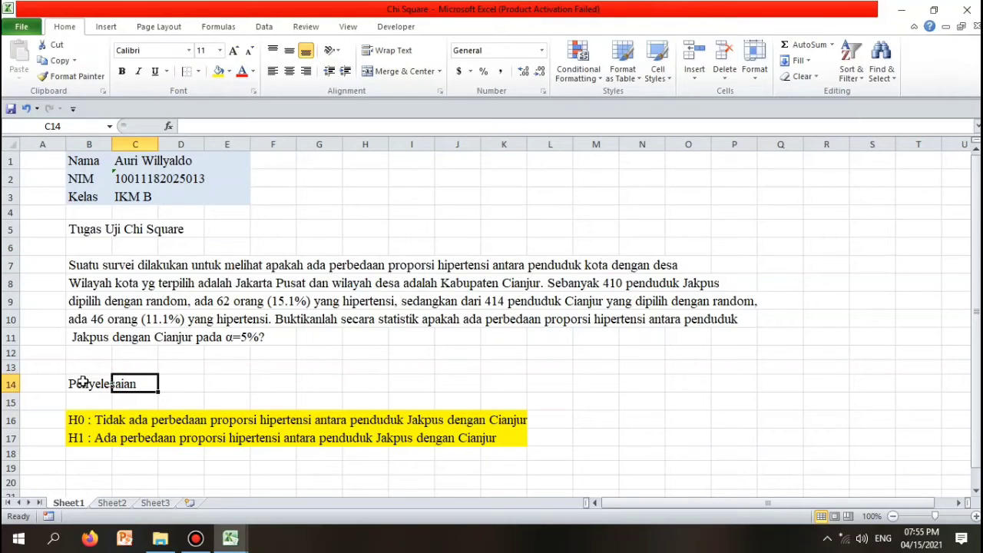
left_click(83, 382)
left_click(85, 420)
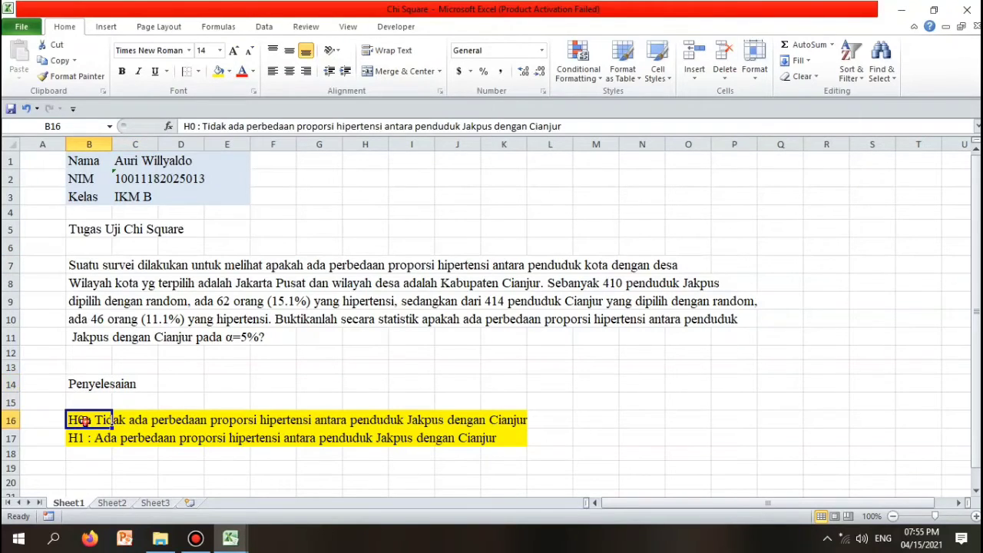
left_click(148, 402)
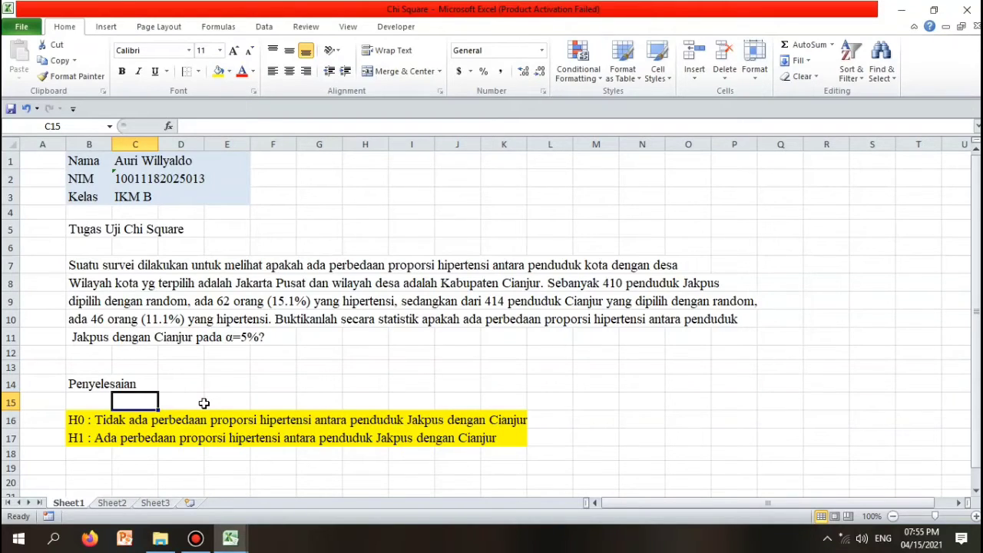
mouse_move(204, 544)
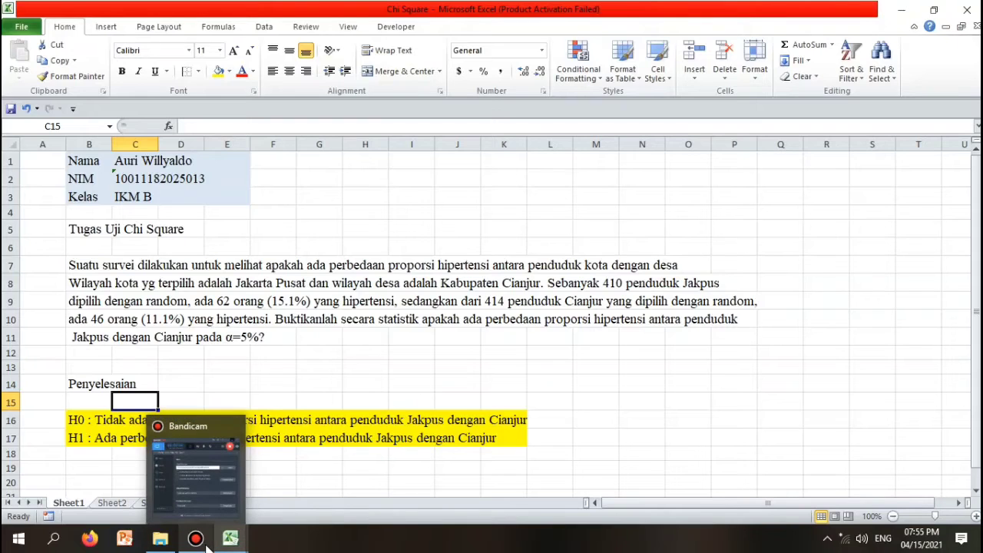
Step: Open Sheet2 and examine the Hipertensi counts and grand totals for Jakarta Pusat and Cianjur in the Observed table
left_click(113, 503)
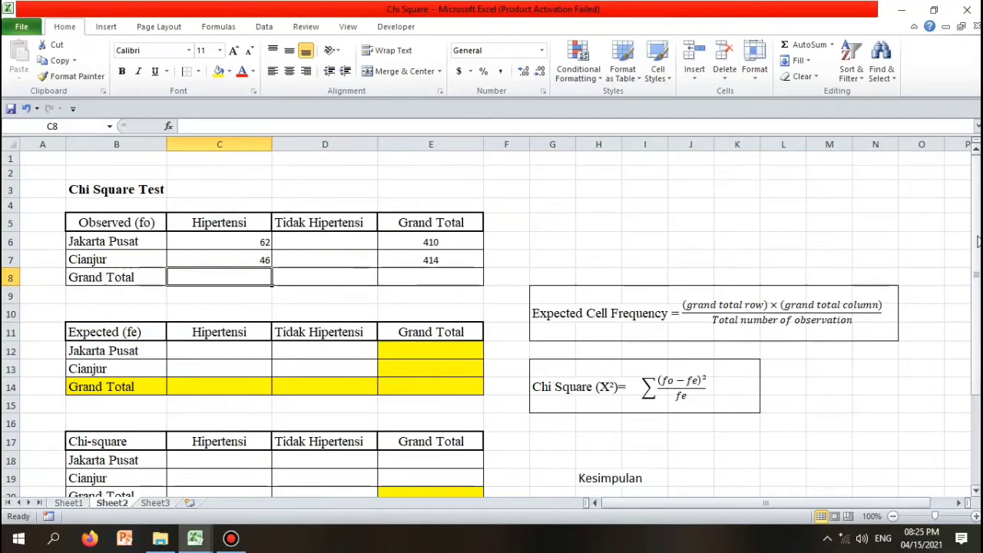
left_click_drag(978, 241, 977, 247)
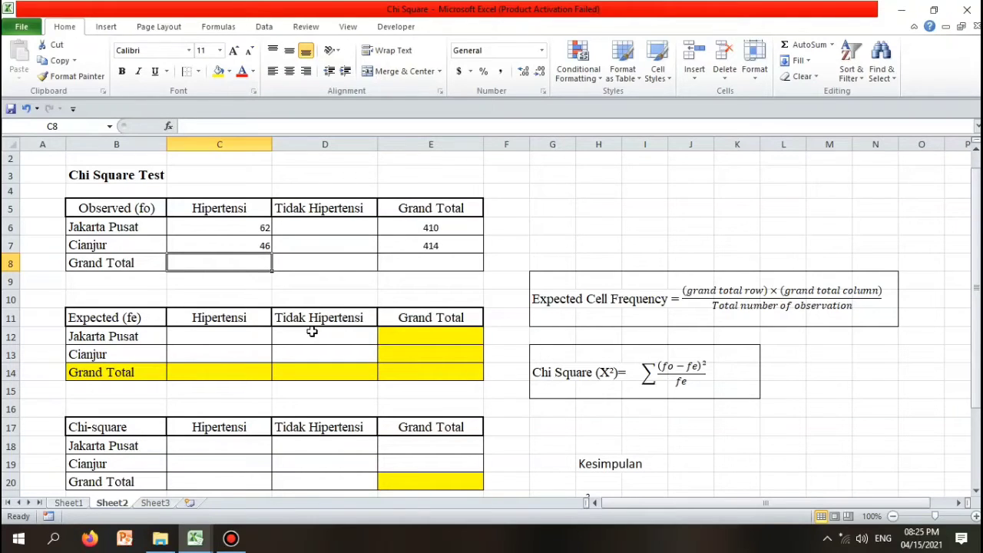
left_click(348, 222)
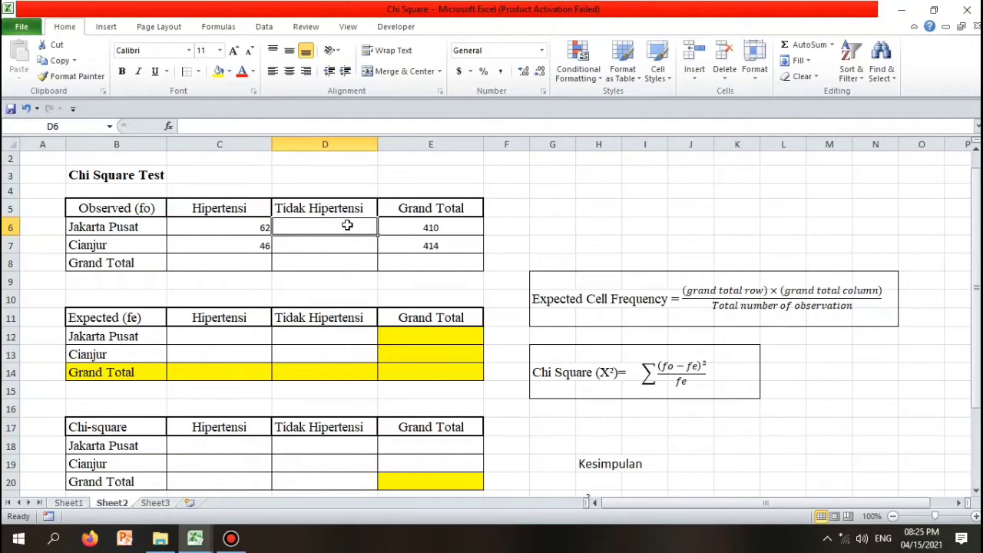
left_click(226, 221)
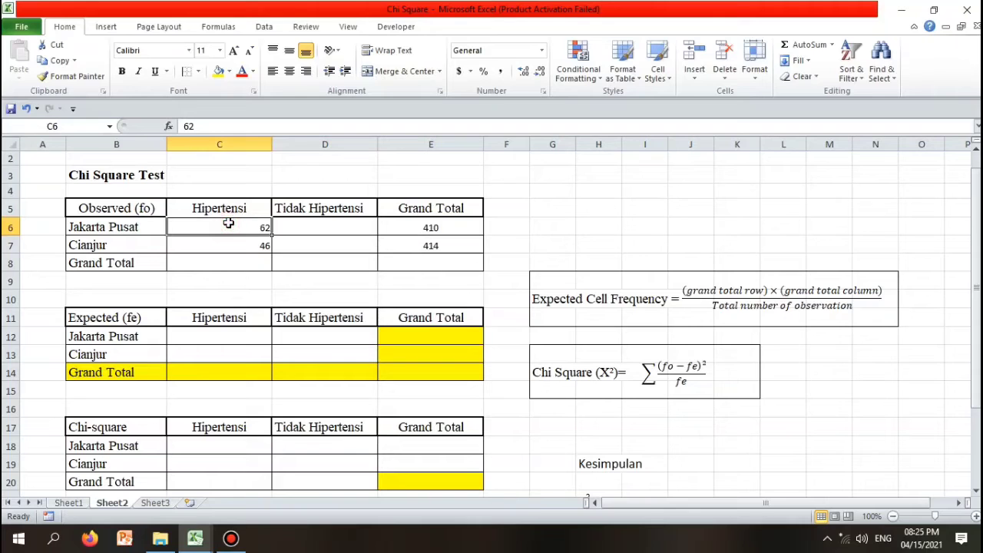
double_click(228, 223)
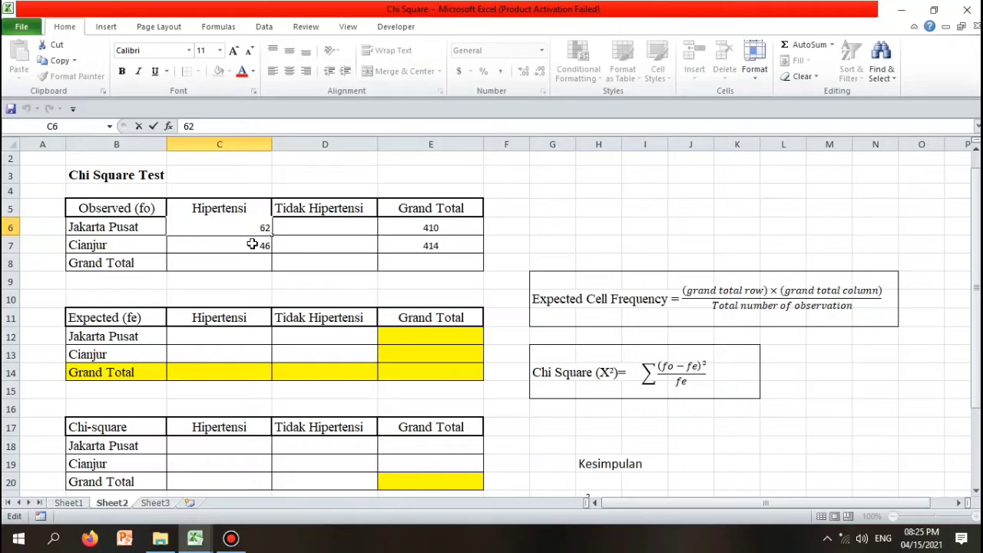
double_click(254, 244)
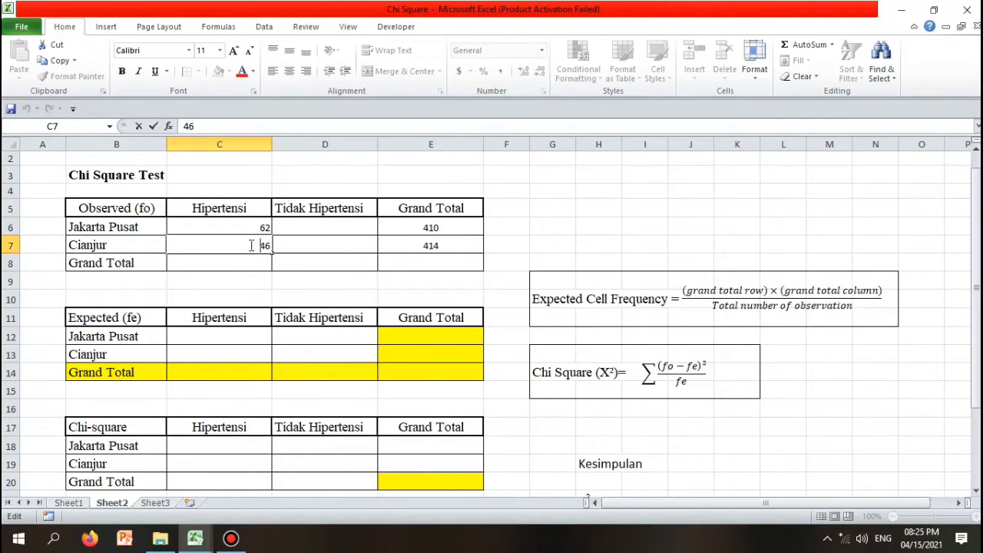
double_click(446, 226)
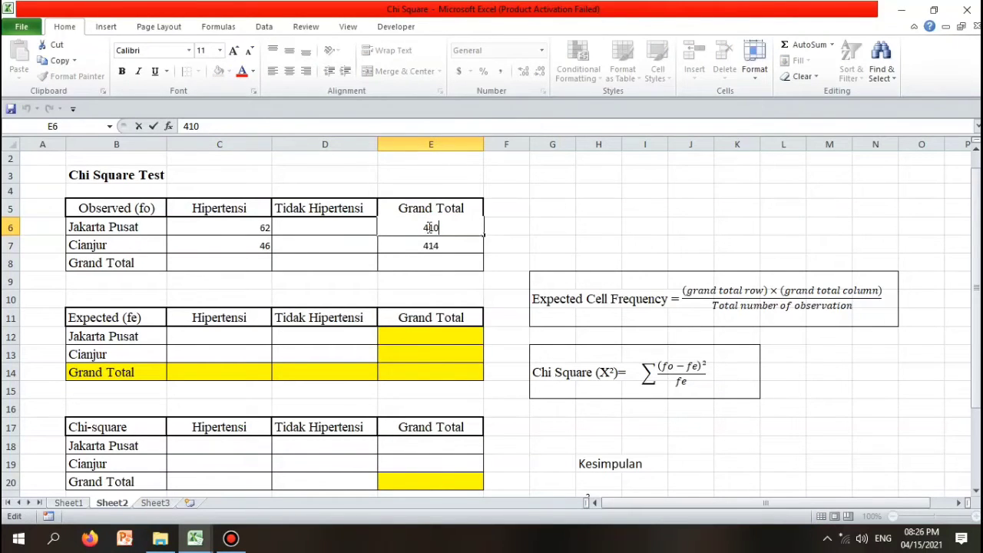
left_click(423, 227)
left_click(463, 225)
double_click(421, 246)
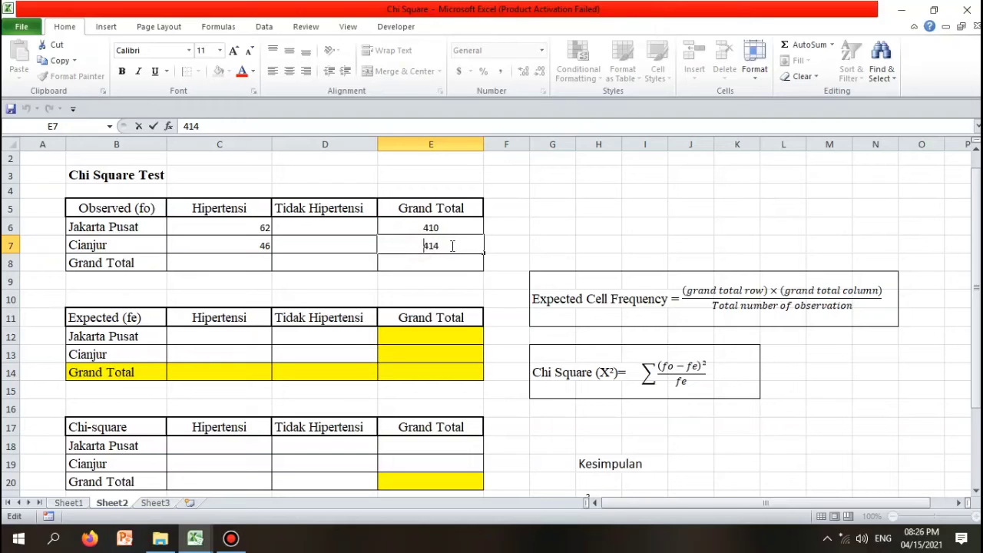
Step: Calculate Jakarta Pusat's observed Tidak Hipertensi count in D6 with the formula =E6-C6
left_click(339, 227)
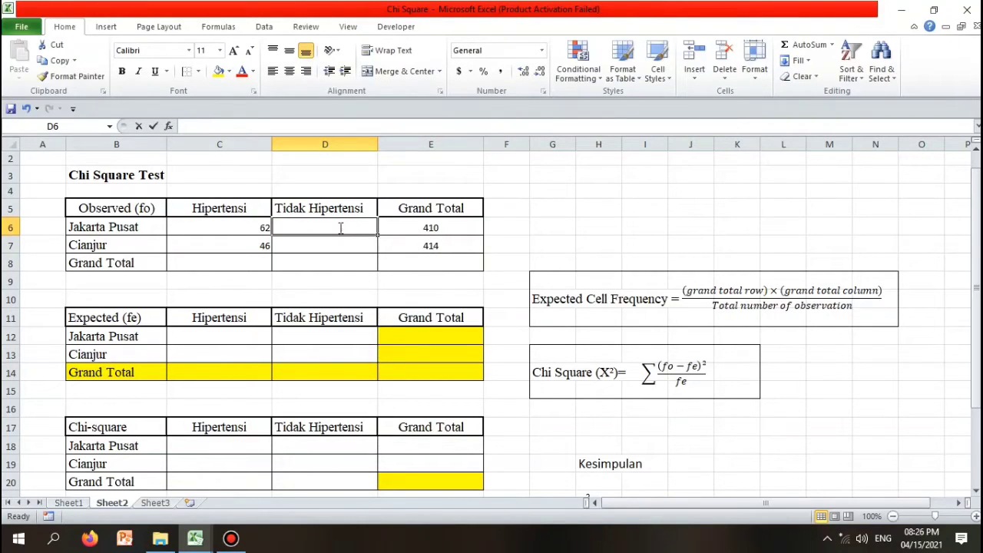
type("=")
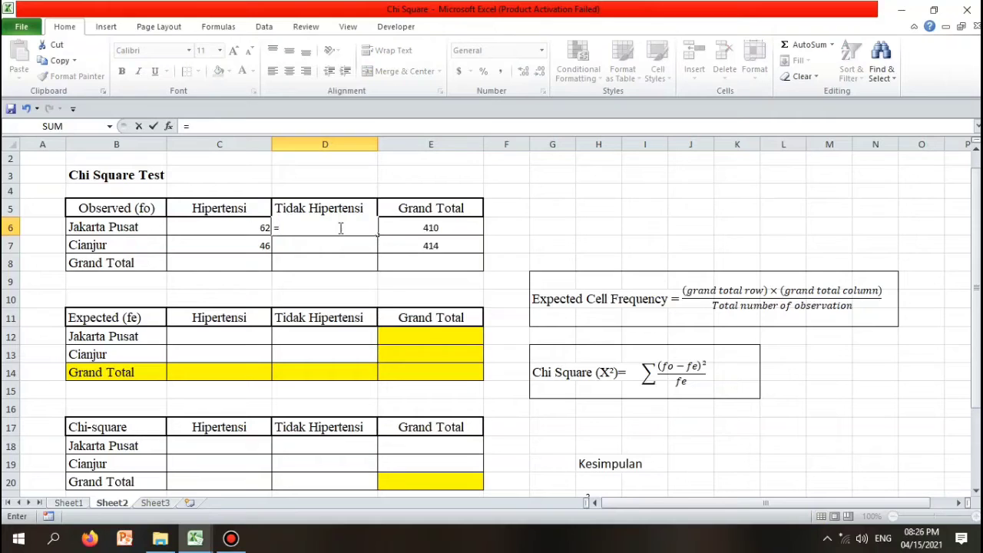
left_click(424, 227)
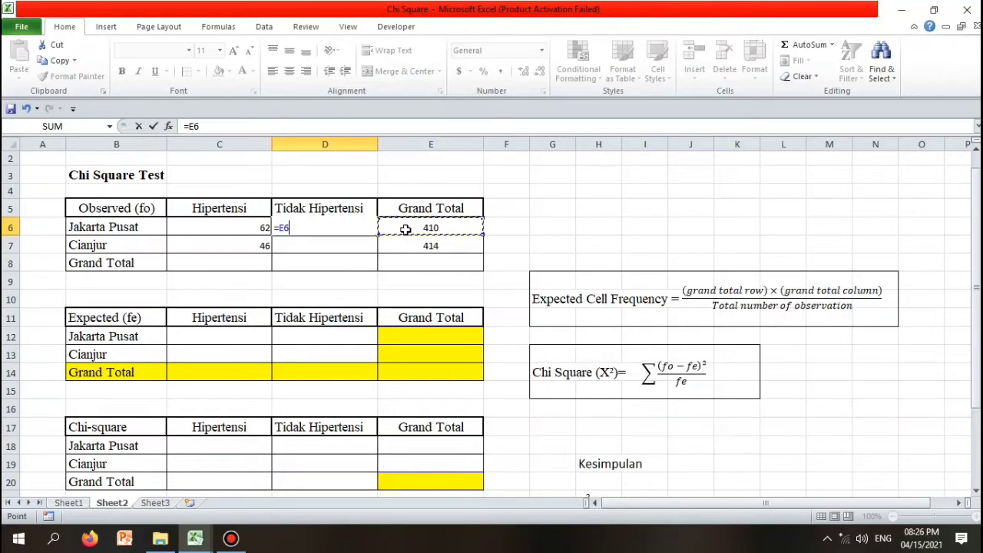
type("-")
left_click(259, 228)
key("Return")
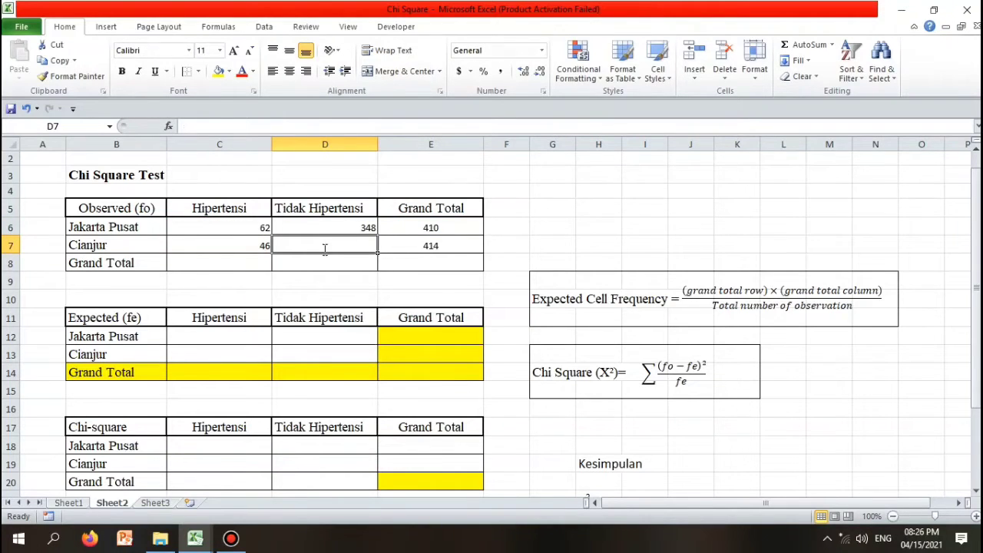
Step: Calculate Cianjur's observed Tidak Hipertensi count in D7 with the formula =E7-C7
type("=")
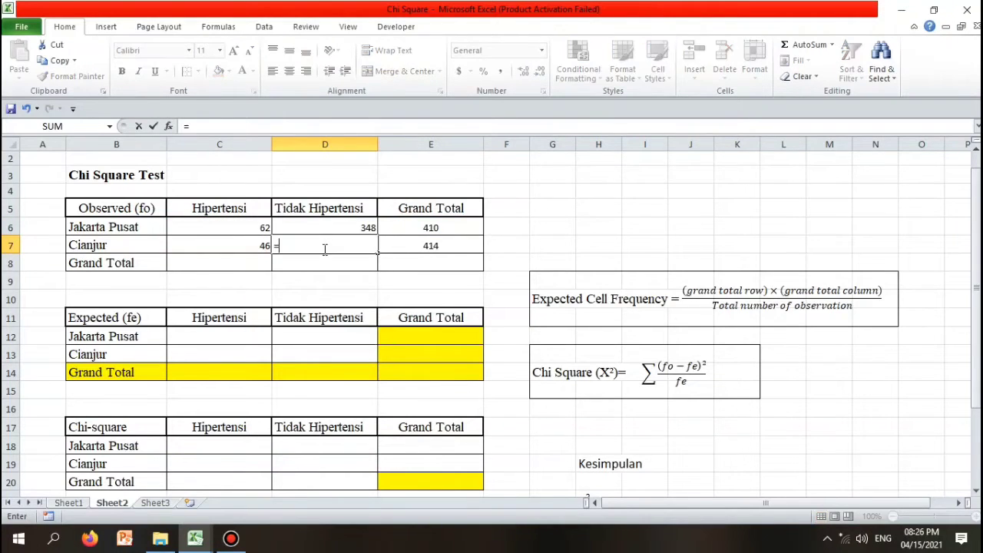
left_click(444, 244)
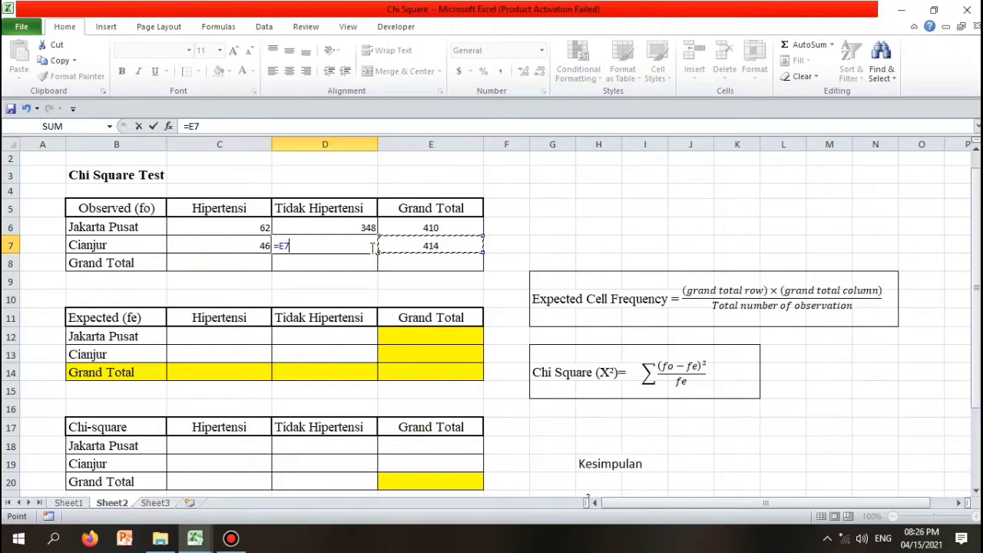
type("-")
left_click(243, 244)
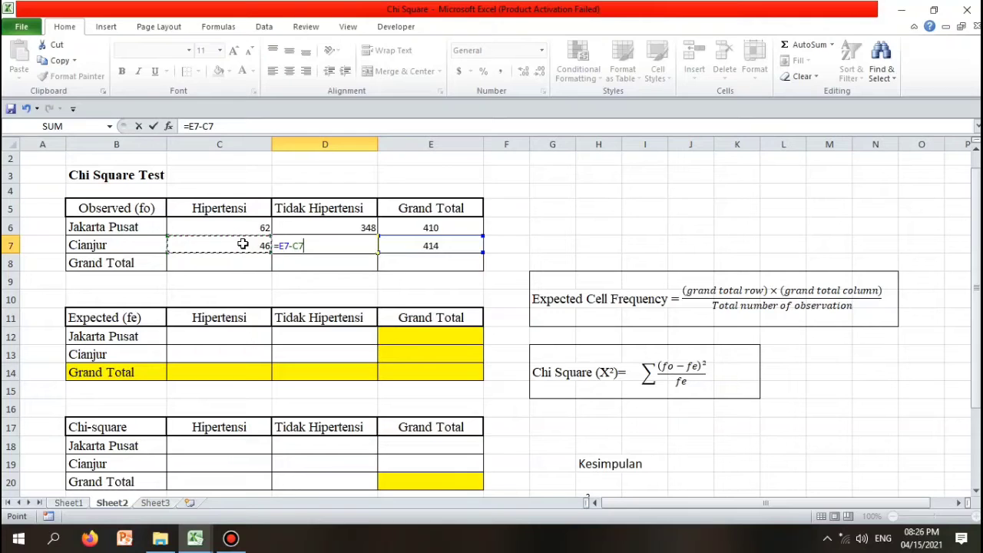
key("Return")
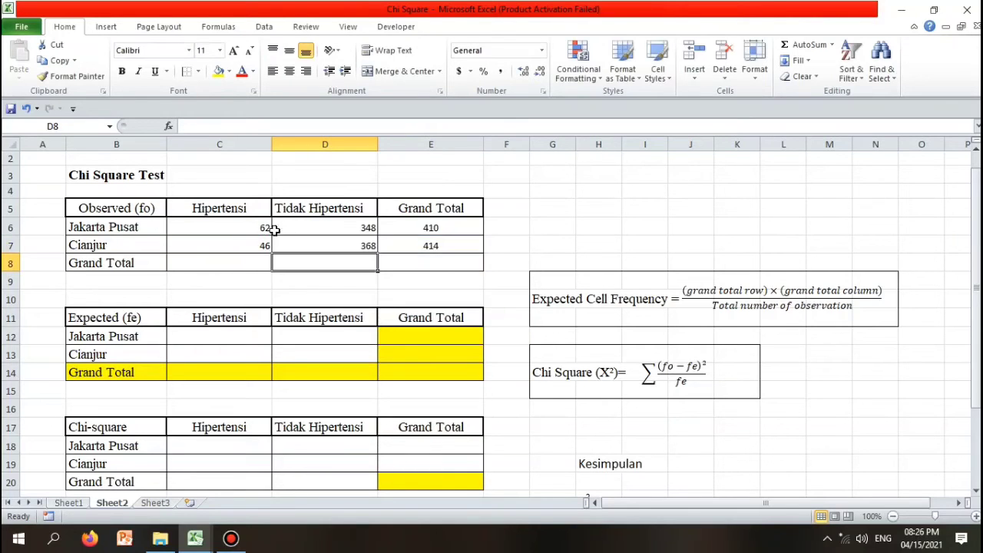
Step: Fill the Observed table's Grand Total row, C8:E8, with column sums using AutoSum and check the formulas
left_click_drag(259, 228, 407, 255)
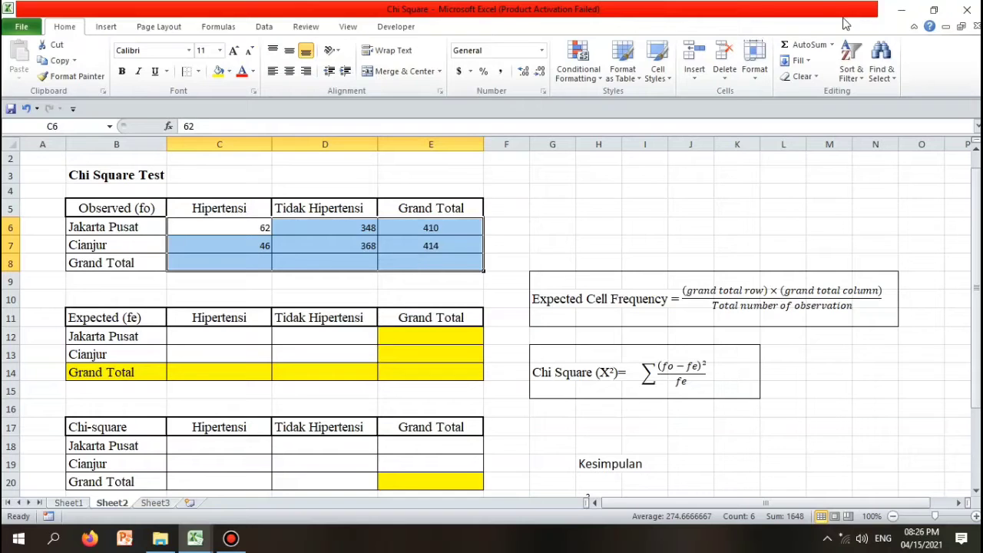
left_click(808, 46)
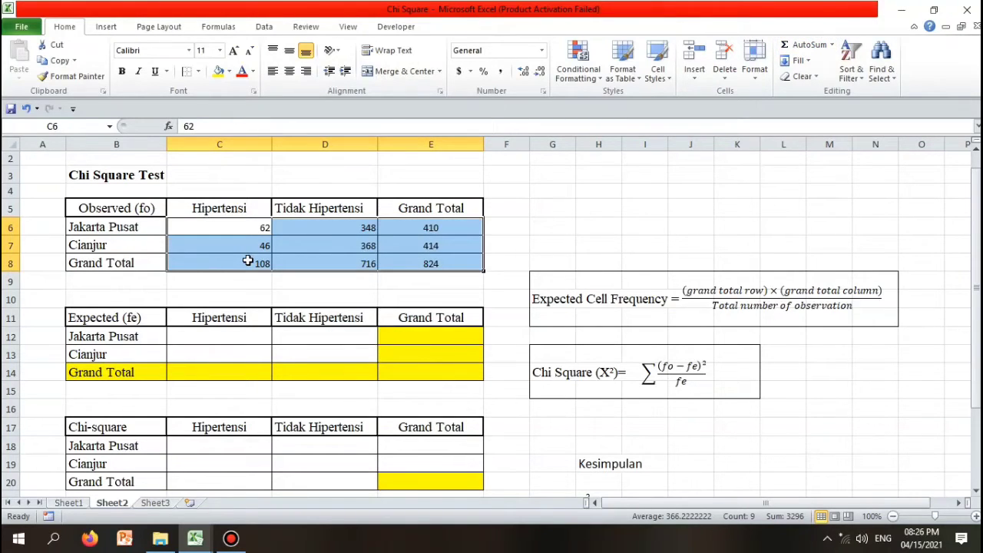
left_click(248, 261)
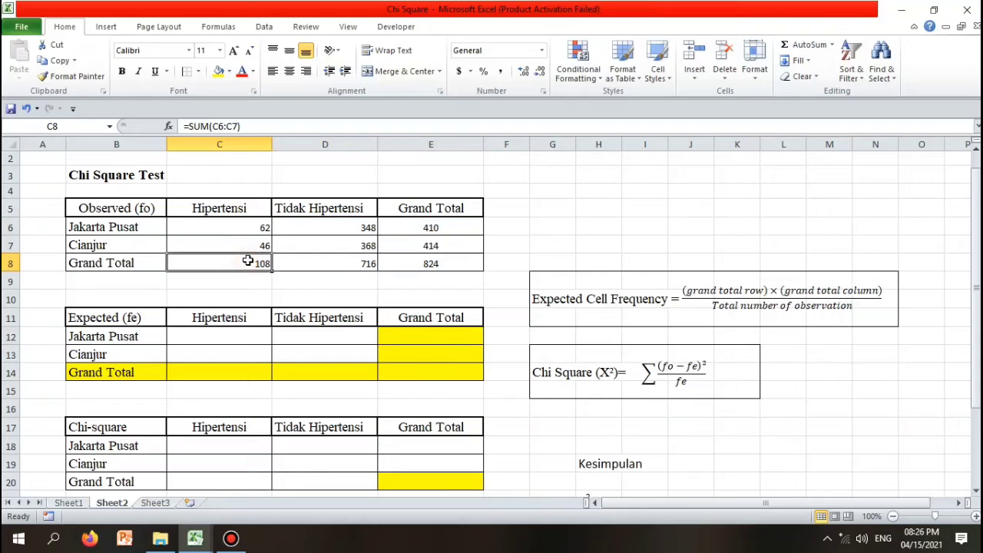
left_click(350, 260)
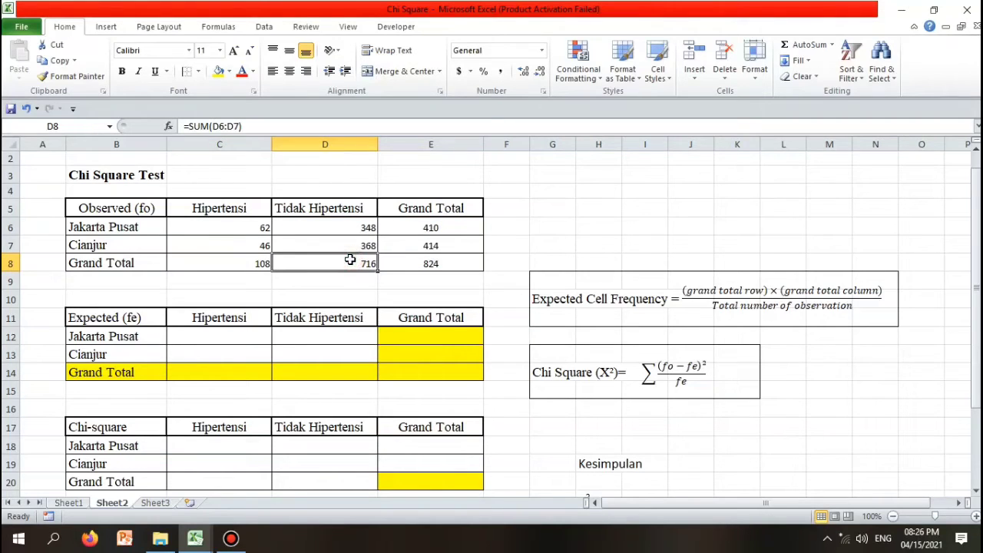
double_click(432, 263)
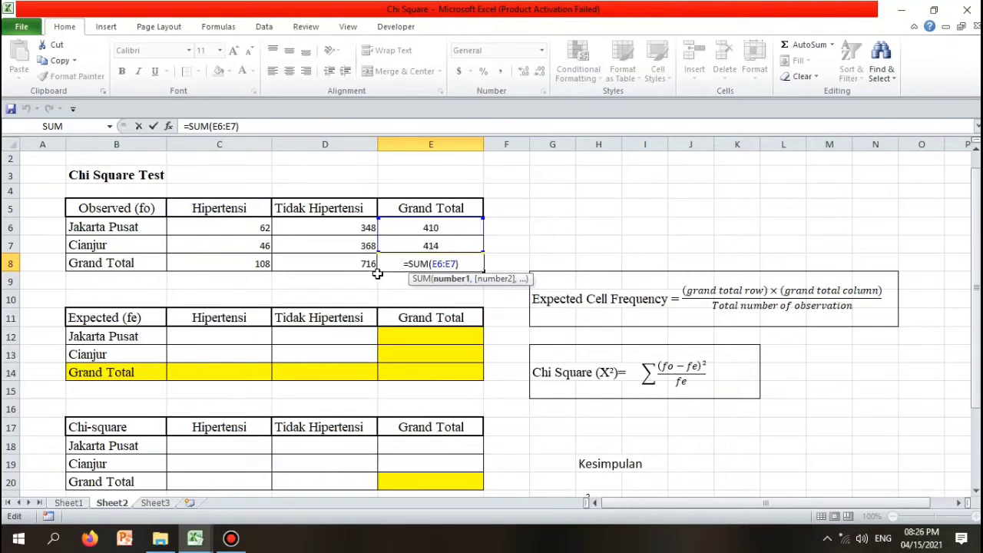
left_click(382, 275)
left_click(278, 126)
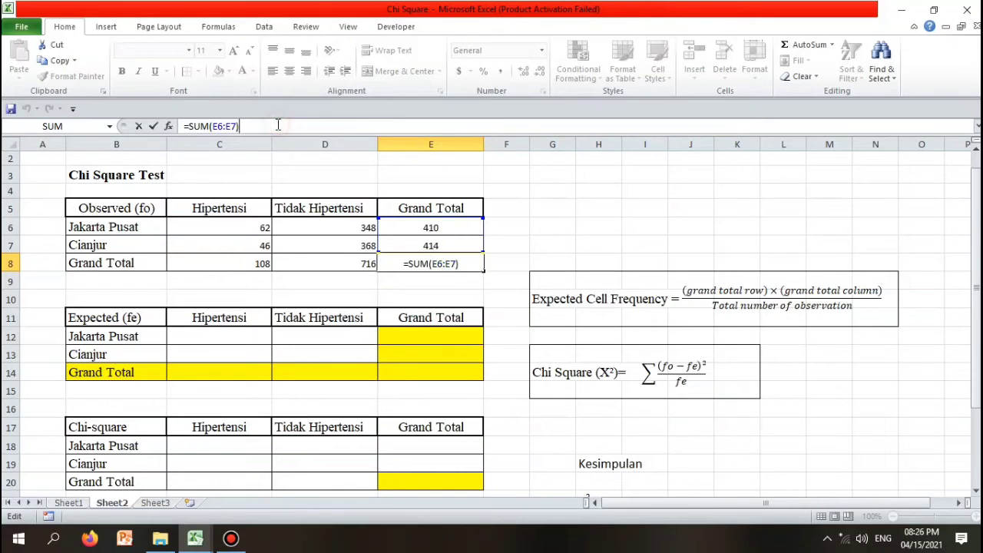
left_click(505, 264)
left_click(451, 268)
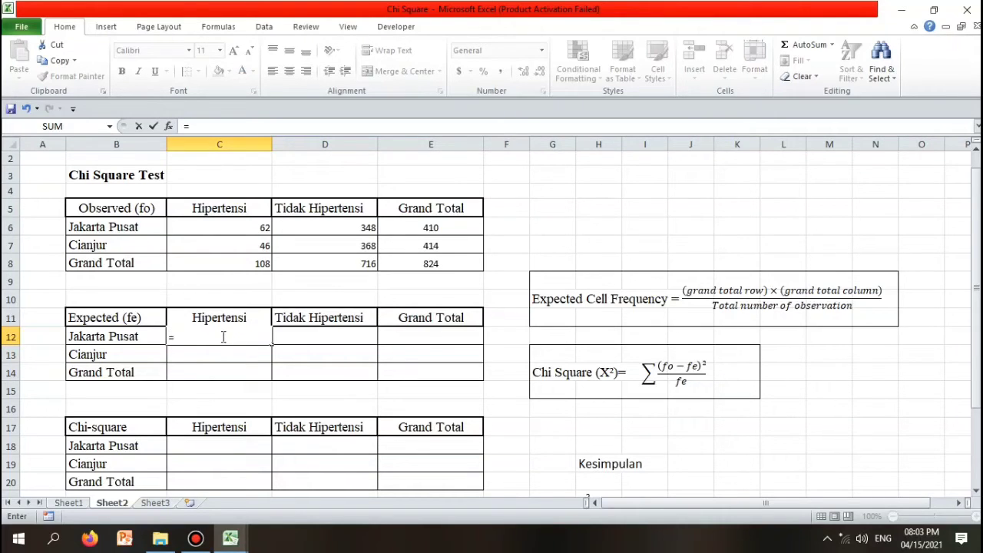
Step: Calculate Jakarta Pusat's expected Hipertensi frequency in C12 with the formula =E6*C8/E8
left_click(446, 225)
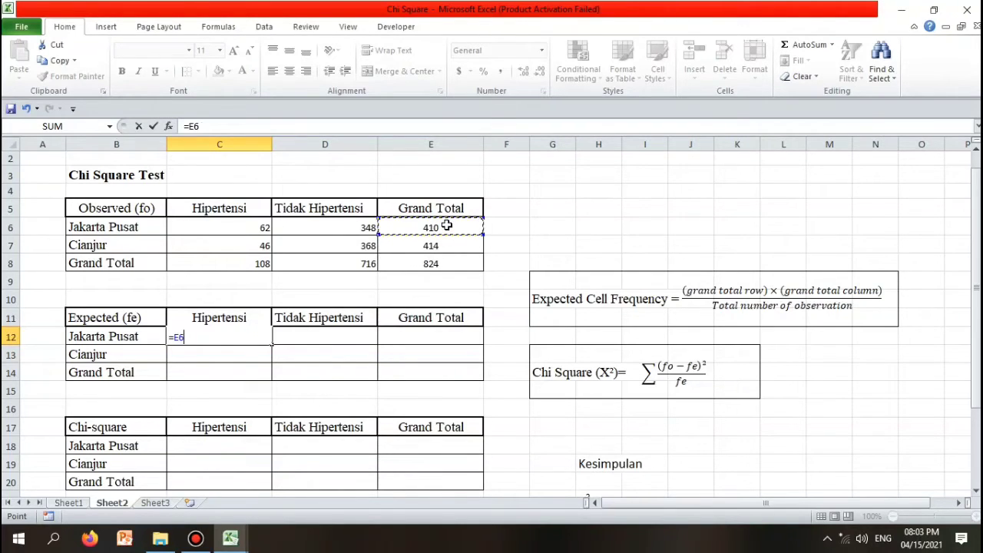
type("*")
left_click(261, 262)
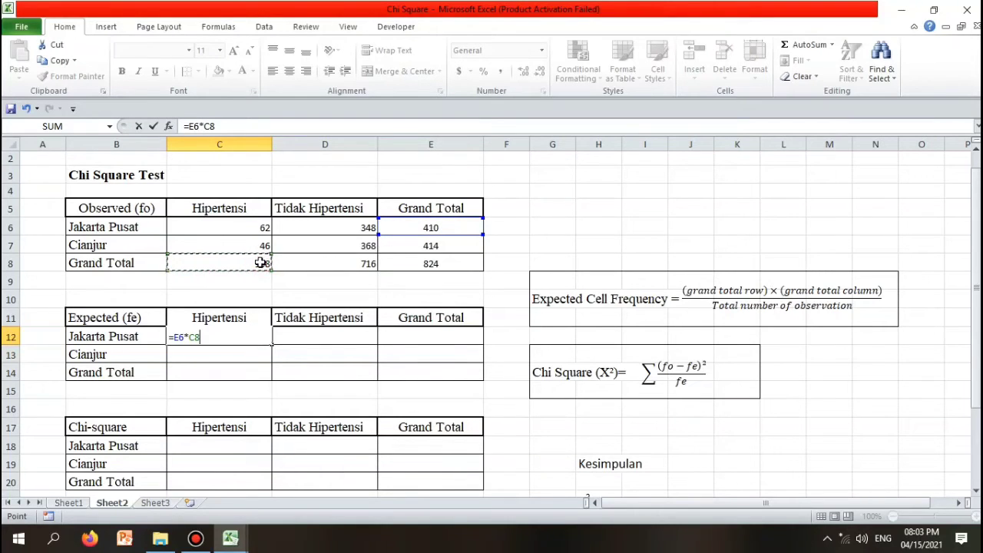
type("/")
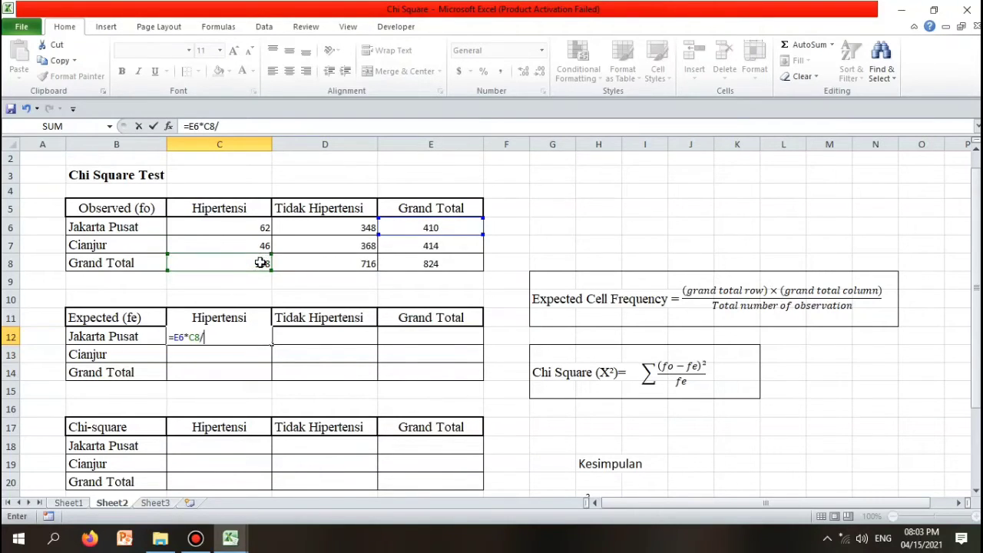
left_click(440, 262)
key("Return")
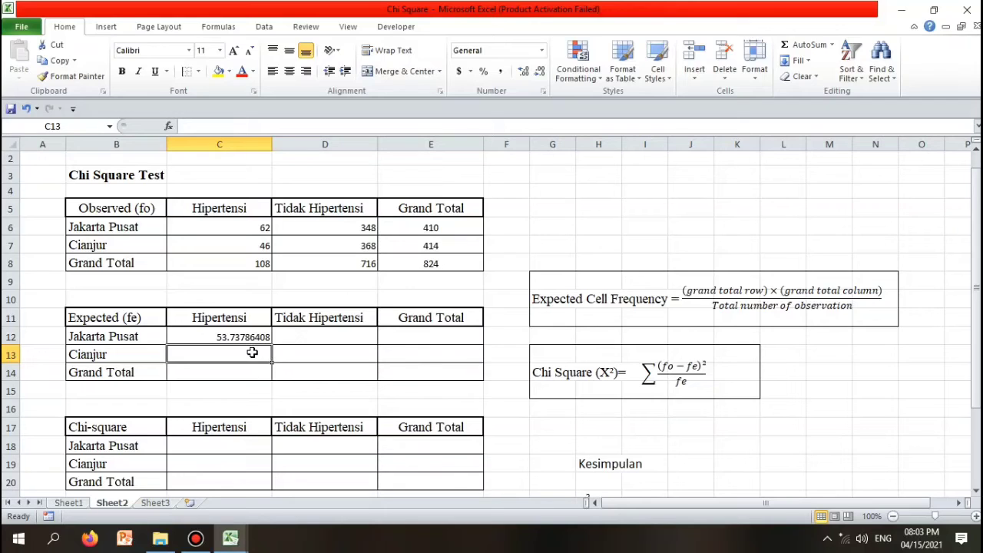
Step: Calculate Cianjur's expected Hipertensi frequency in C13 with the formula =E7*C8/E8
type("=")
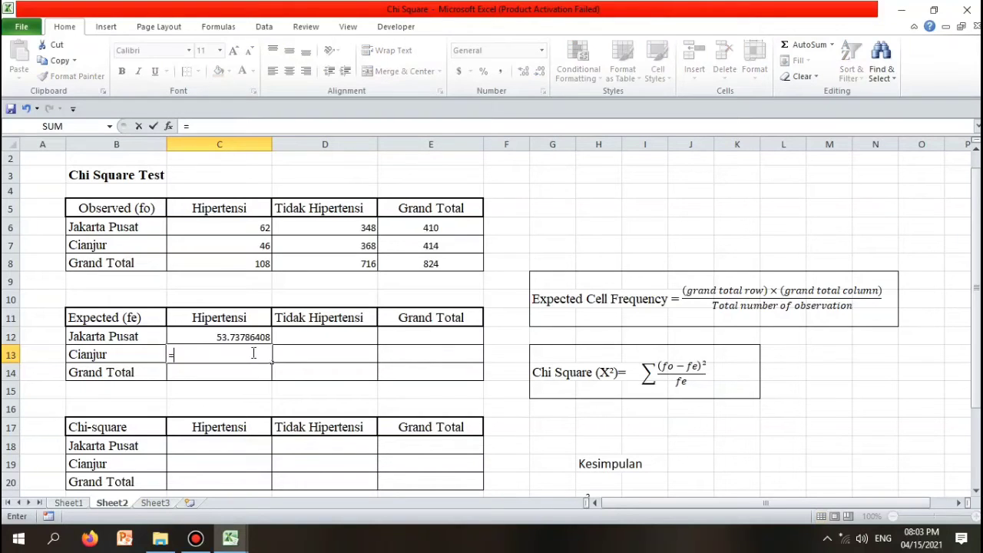
left_click(437, 244)
type("*")
left_click(256, 263)
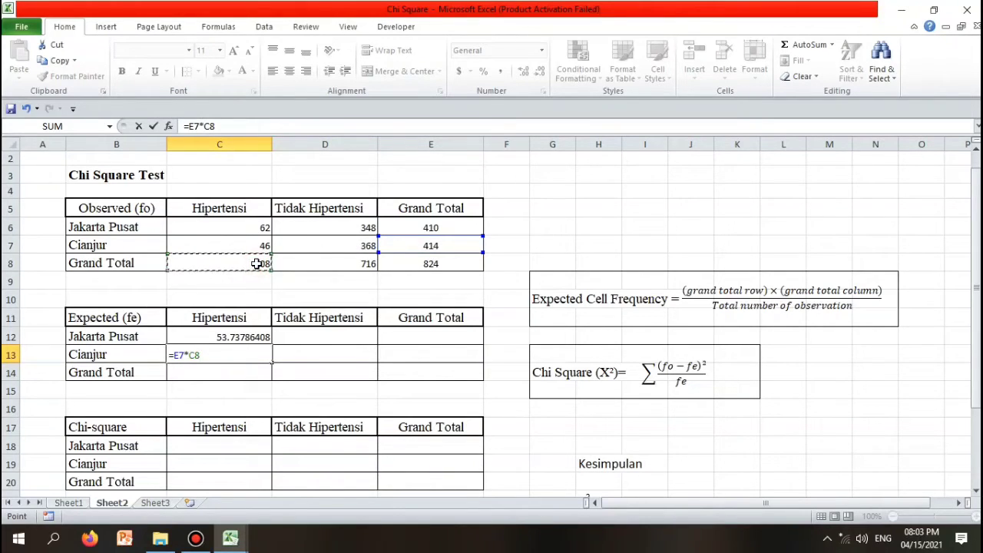
type("/")
left_click(457, 263)
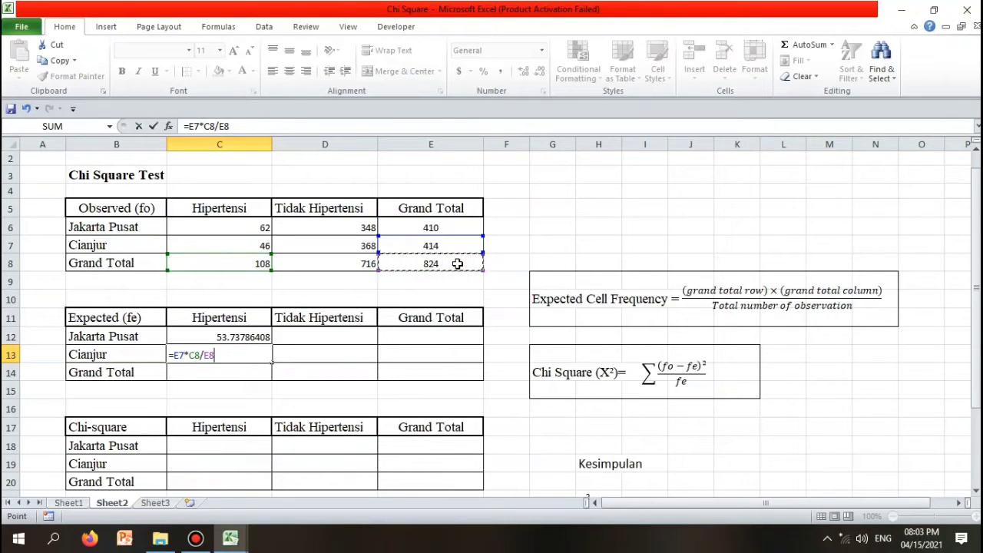
key("Return")
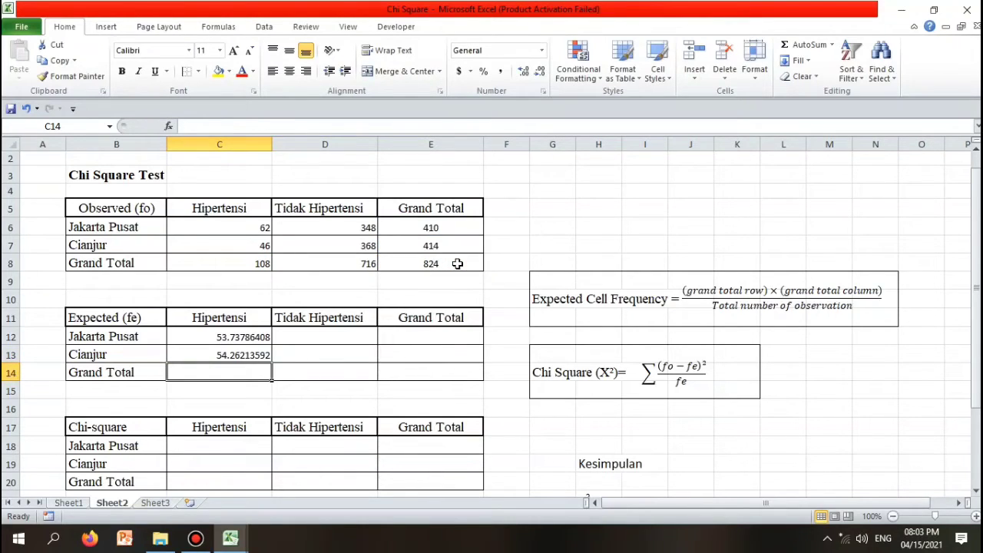
Step: Calculate Jakarta Pusat's expected Tidak Hipertensi frequency in D12 with the formula =E6*D8/E8
left_click(346, 333)
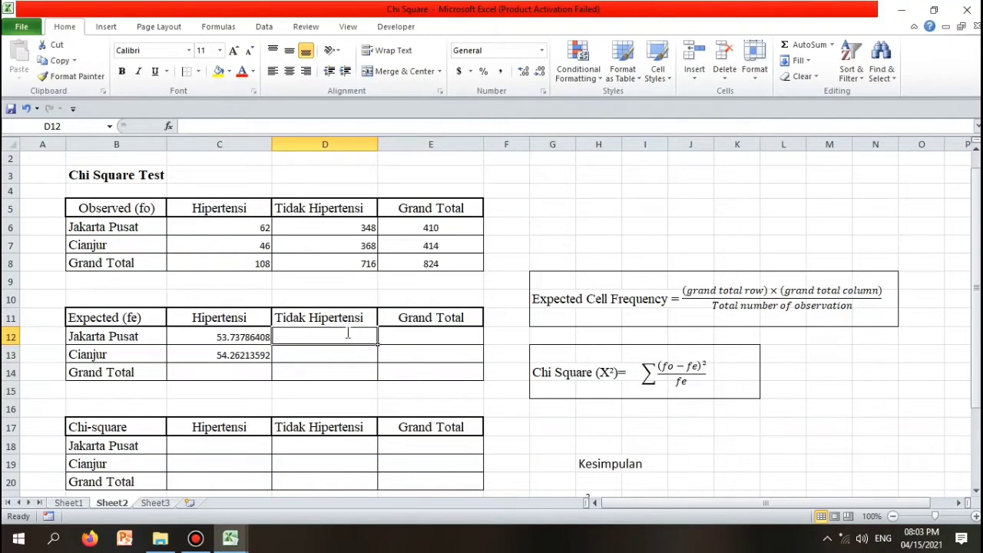
type("=")
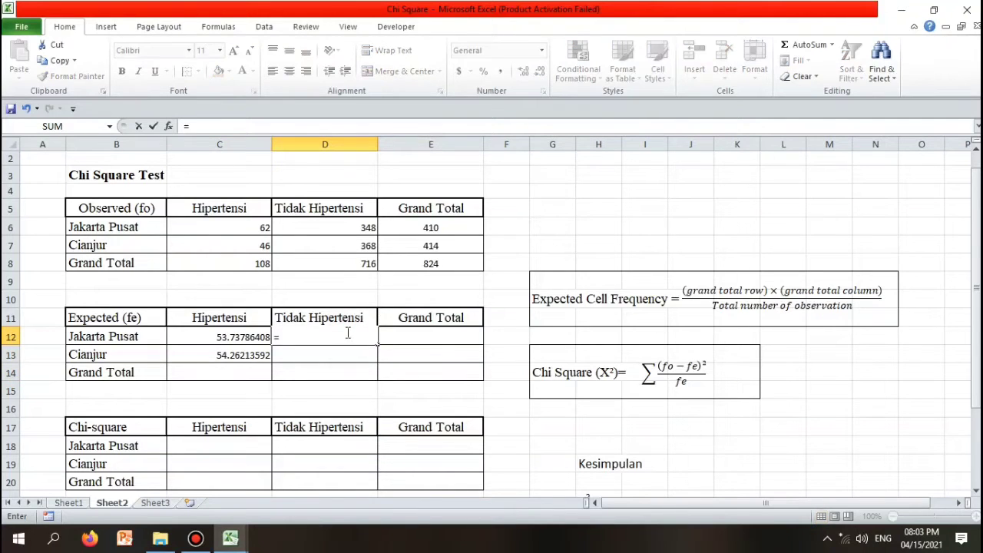
left_click(449, 225)
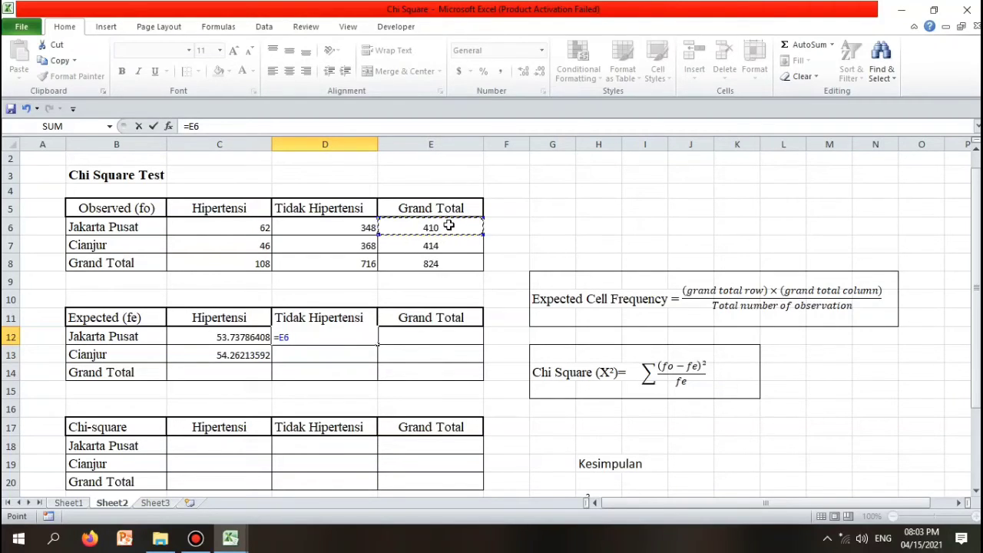
type("*")
left_click(326, 264)
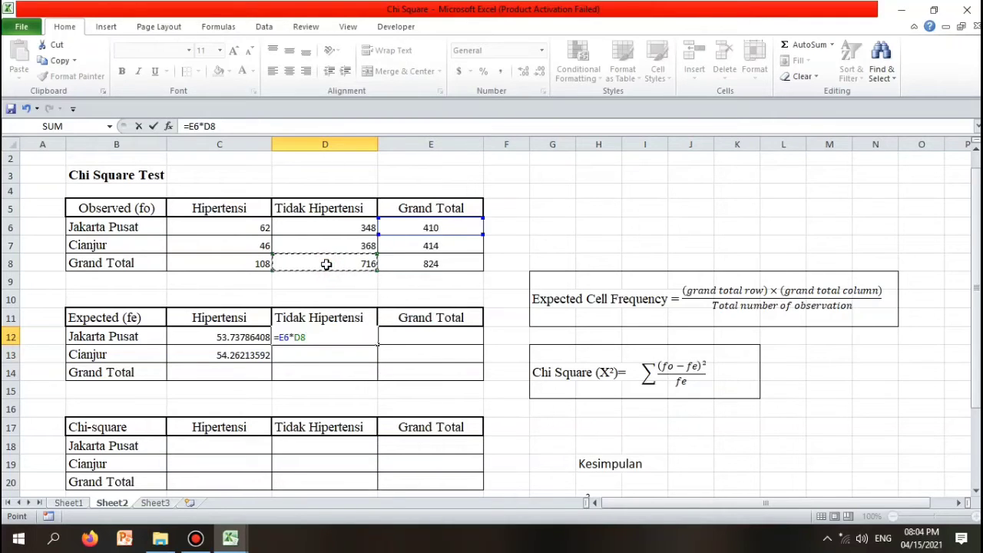
type("/")
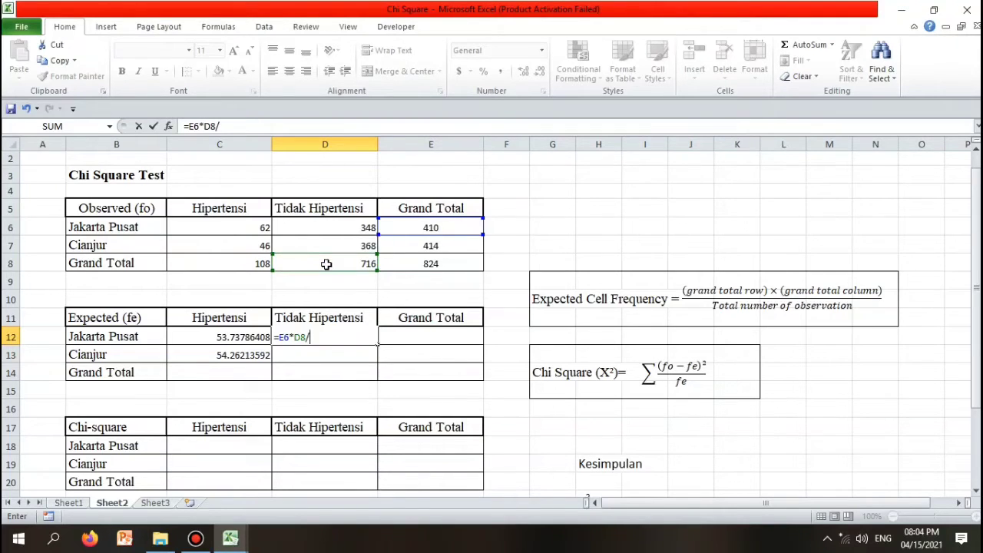
left_click(446, 264)
key("Return")
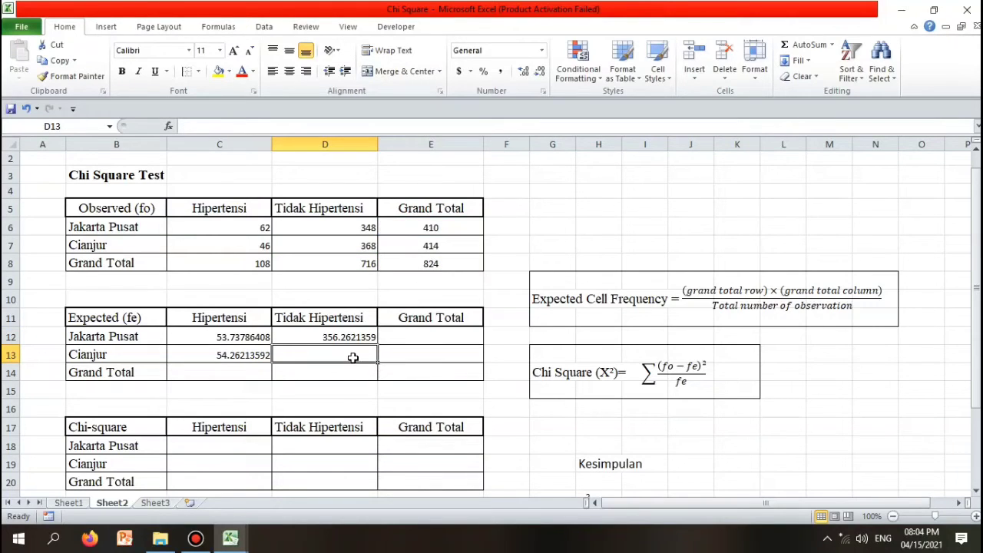
Step: Calculate Cianjur's expected Tidak Hipertensi frequency in D13 with the formula =E7*D8/E8
type("=")
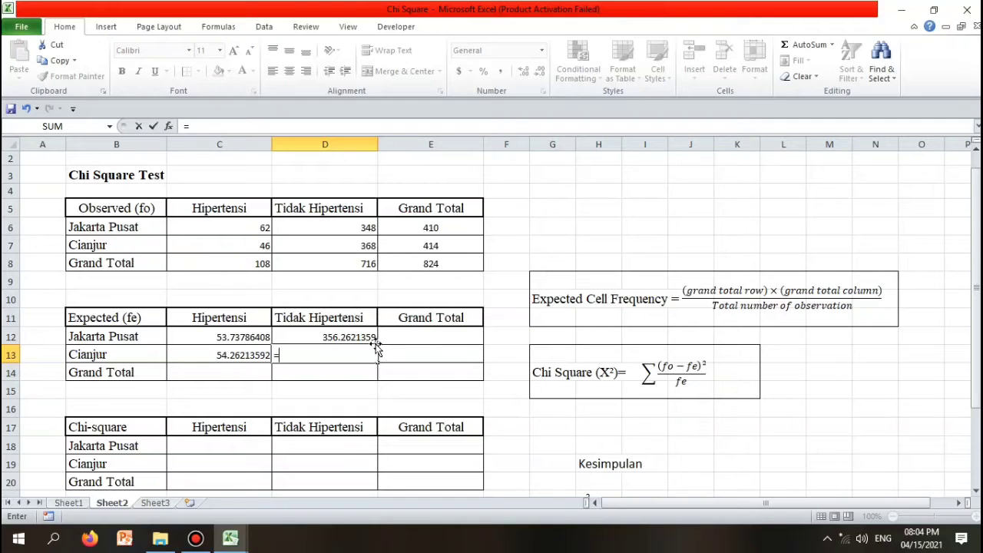
left_click(455, 243)
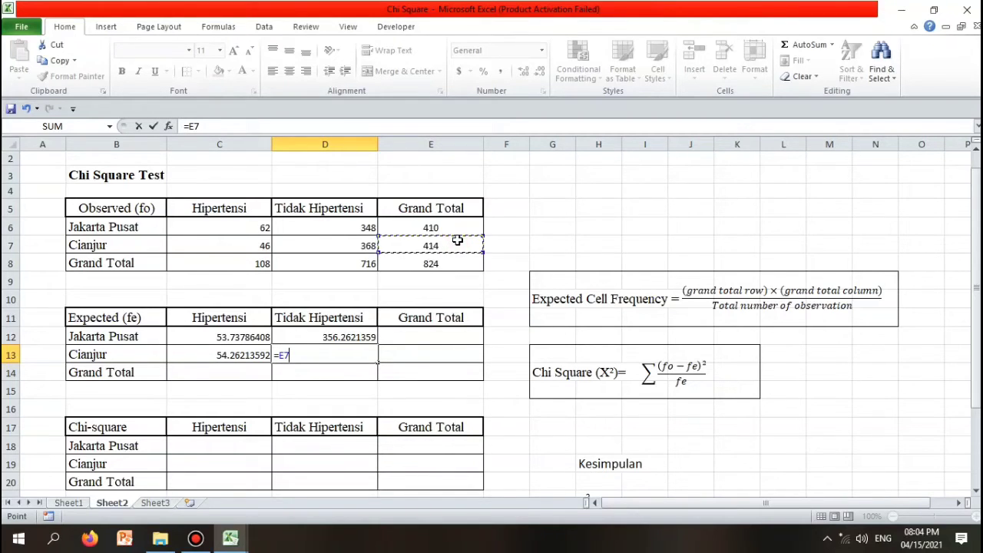
type("*")
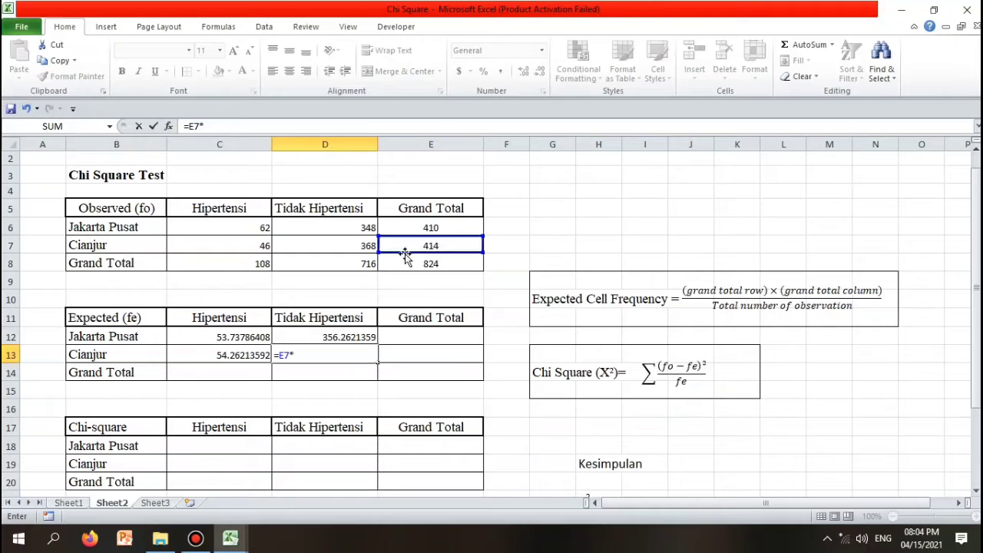
left_click(353, 264)
type("/")
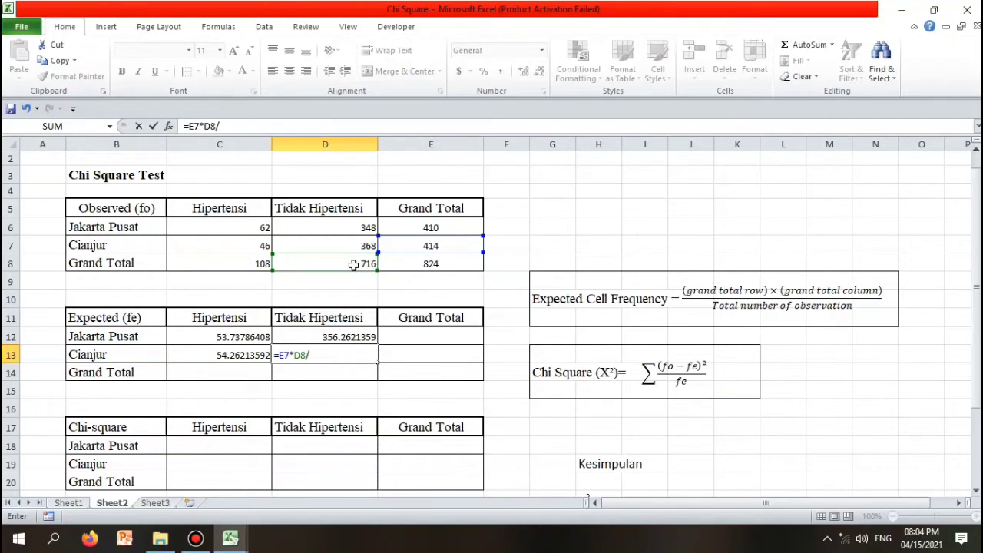
left_click(460, 263)
key("Return")
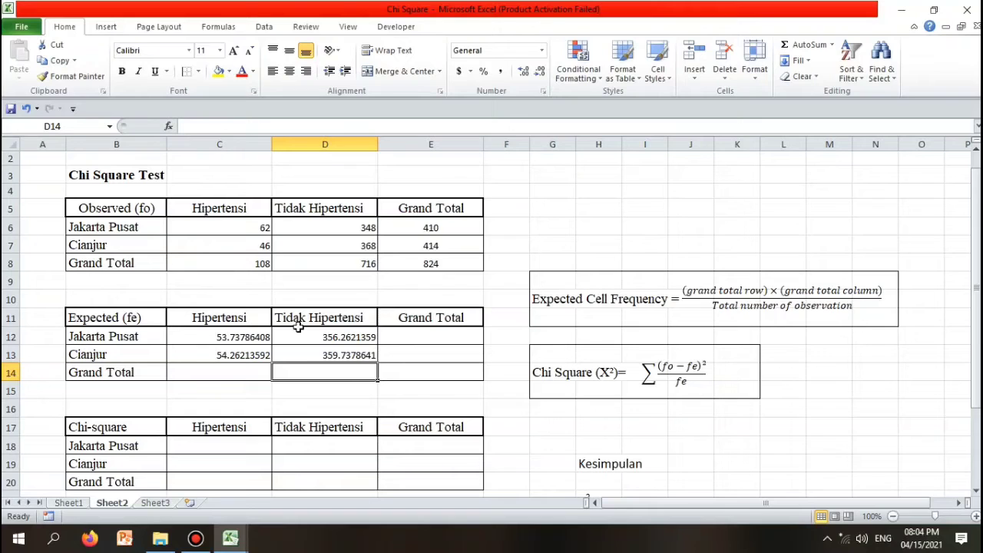
Step: Fill the Expected table's Grand Total row and column using AutoSum over C12:E14, and check the total cells in column E
left_click(257, 337)
left_click_drag(257, 337, 425, 373)
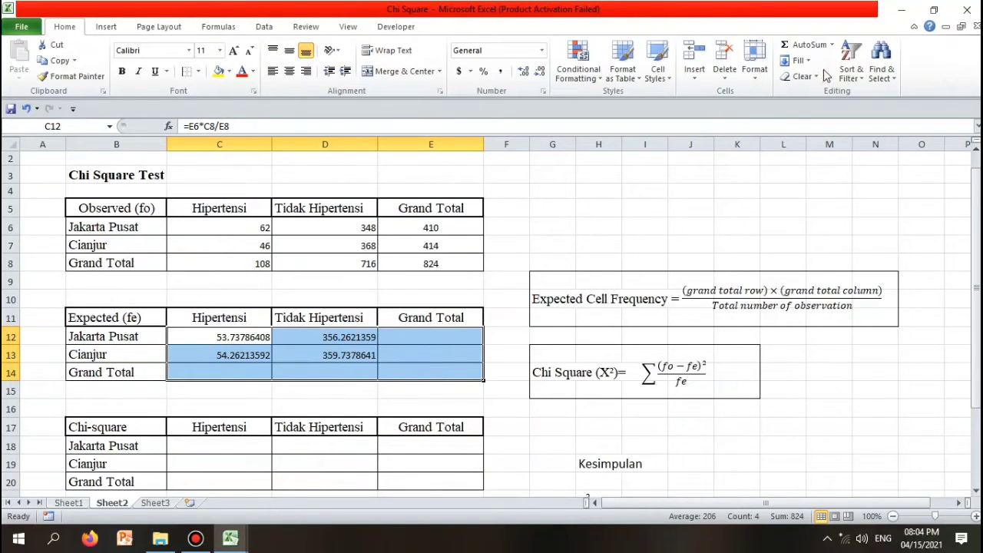
left_click(805, 46)
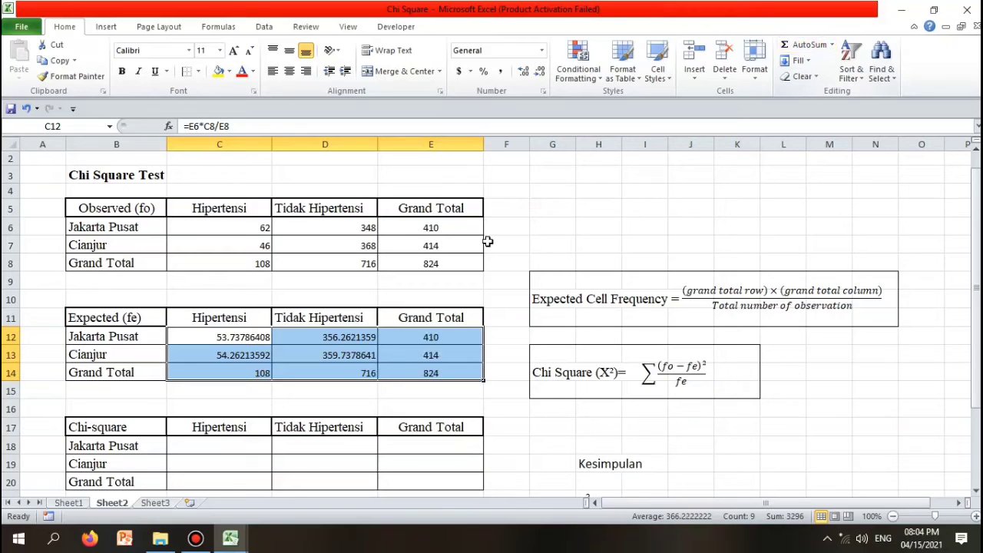
left_click(422, 338)
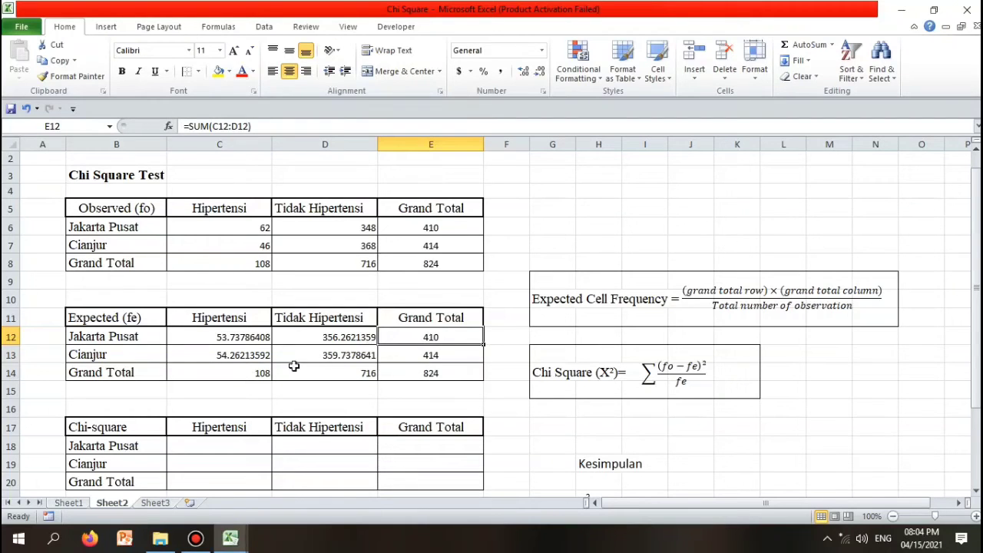
left_click(401, 361)
left_click(421, 339)
left_click(428, 374)
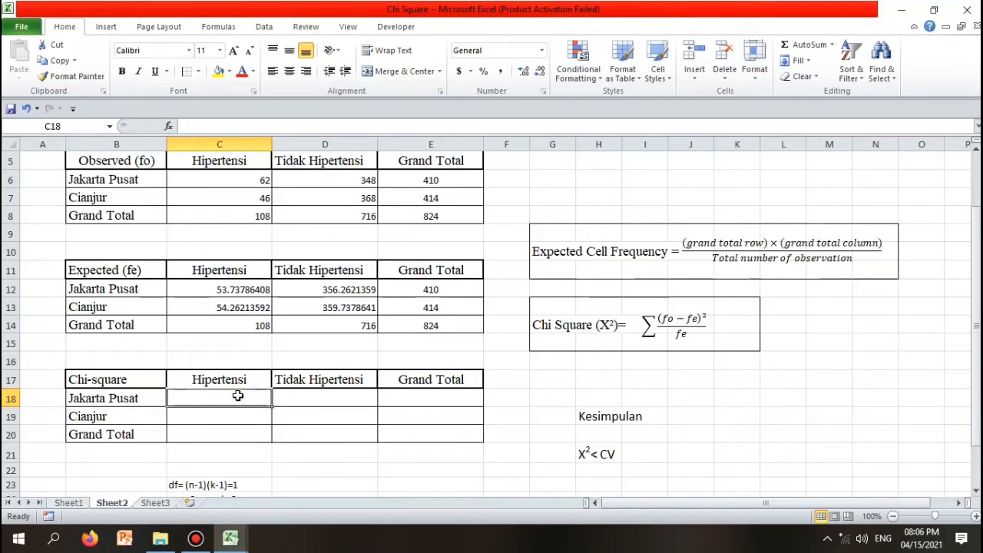
Step: Calculate Jakarta Pusat's Hipertensi chi-square value in C18 with the formula =POWER((C6-C12),2)/C12
type("=power")
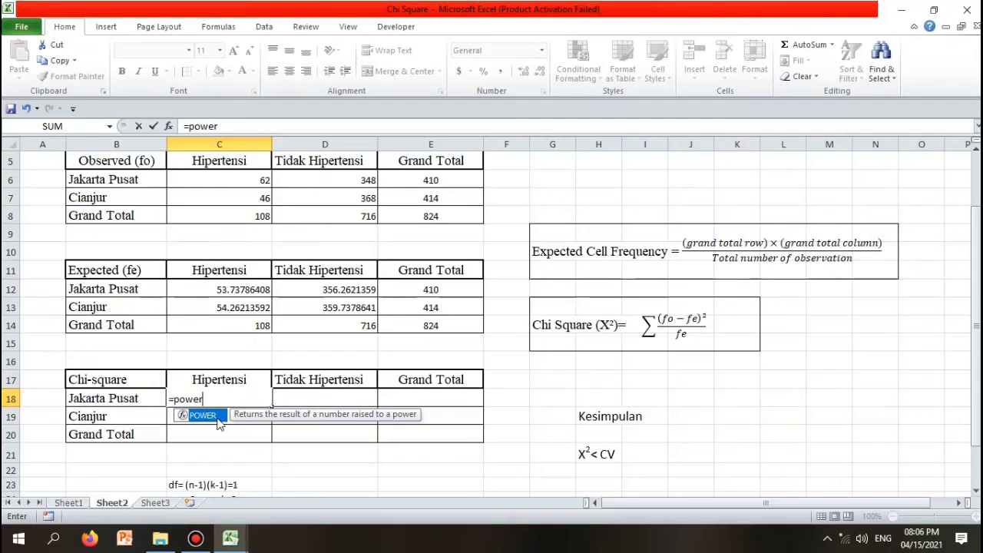
double_click(203, 415)
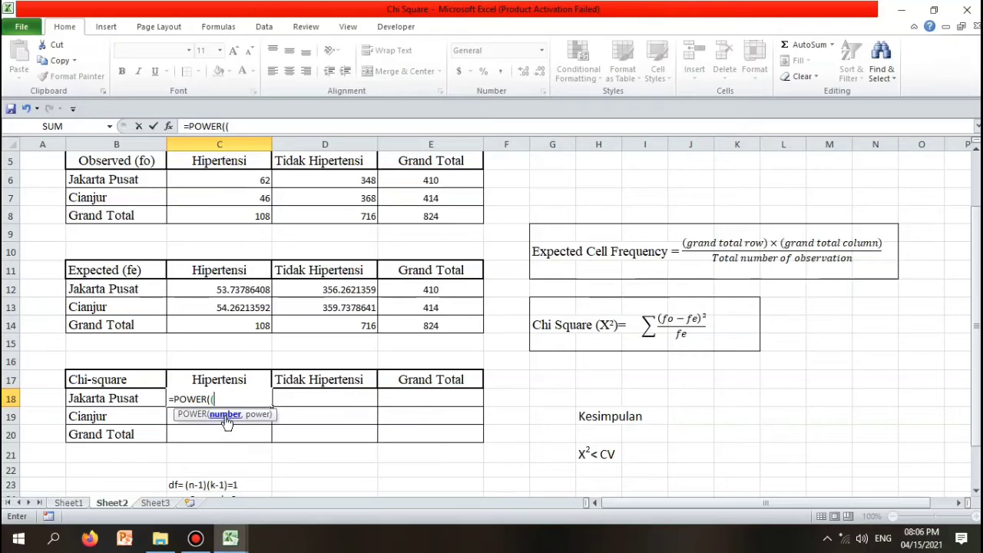
left_click(221, 178)
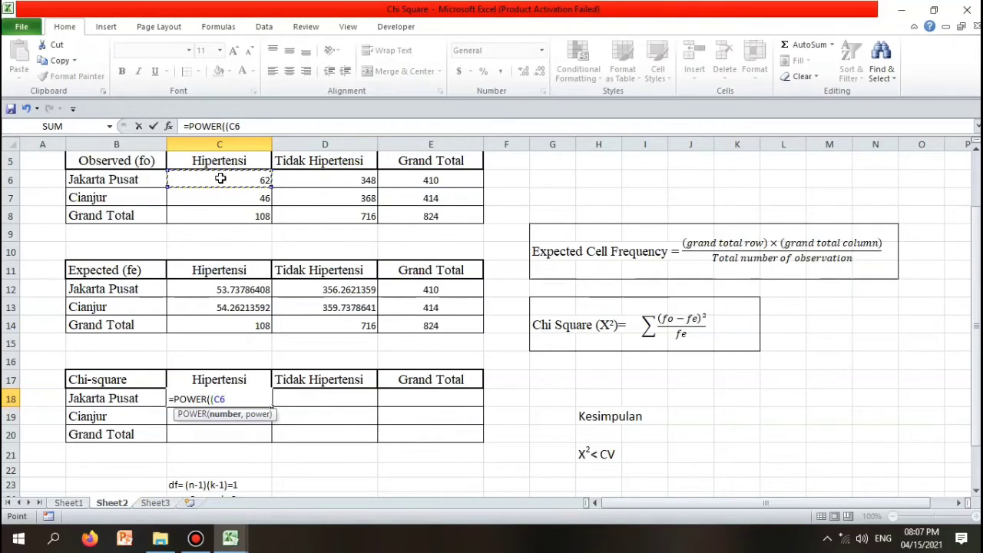
type("-")
left_click(242, 288)
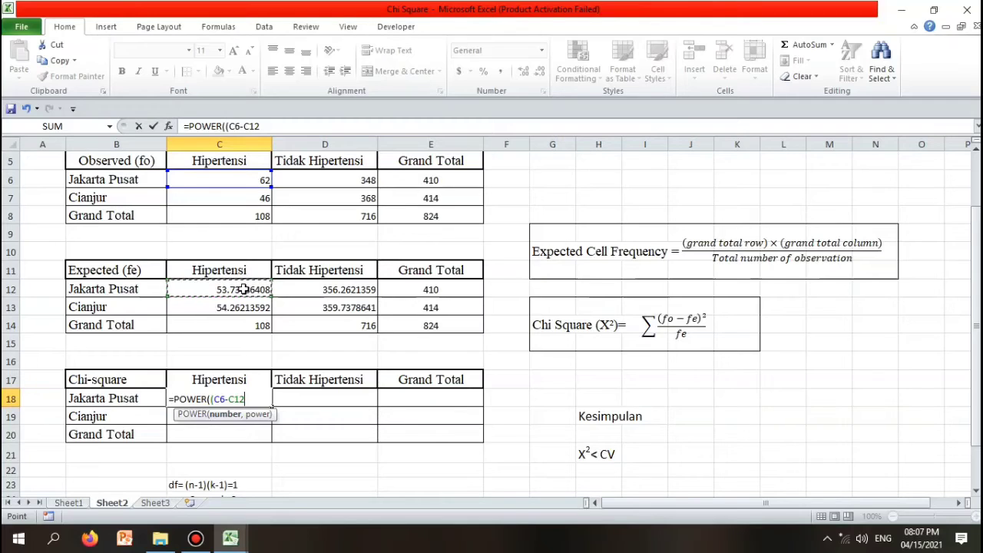
type("),")
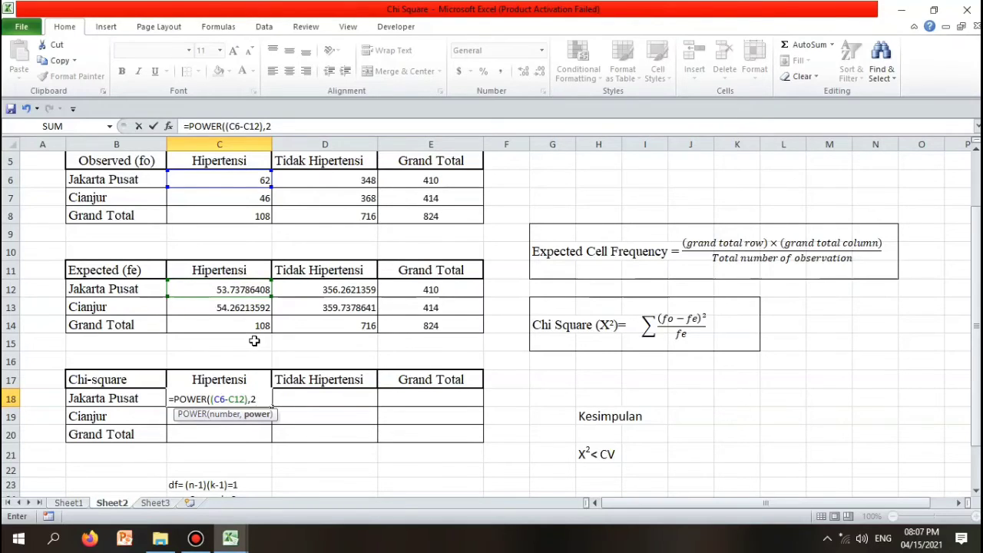
type("2)/")
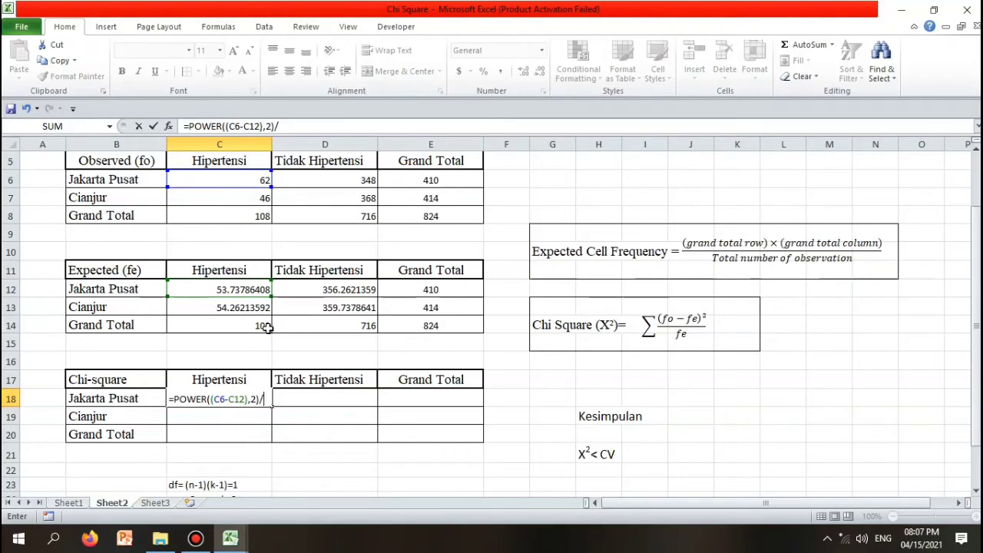
left_click(253, 286)
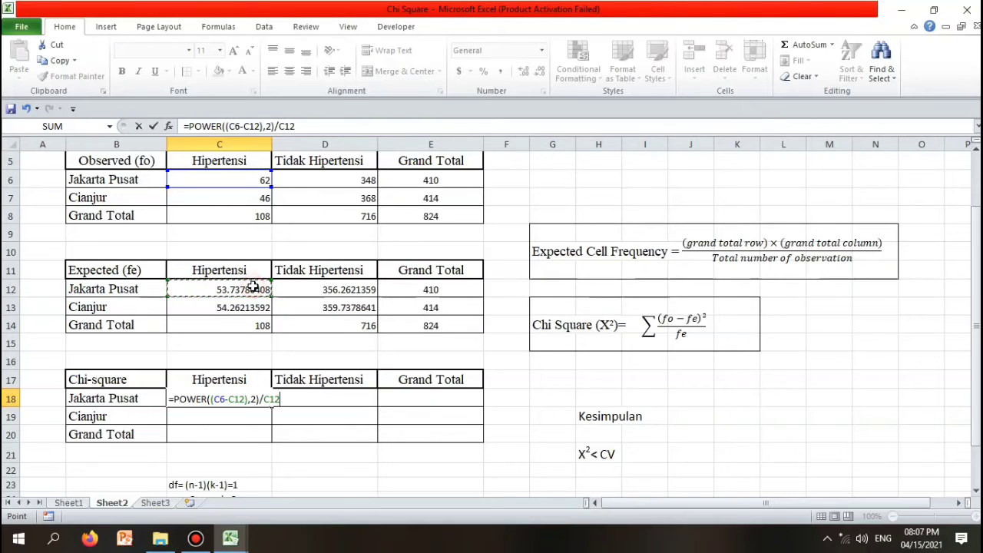
key("Return")
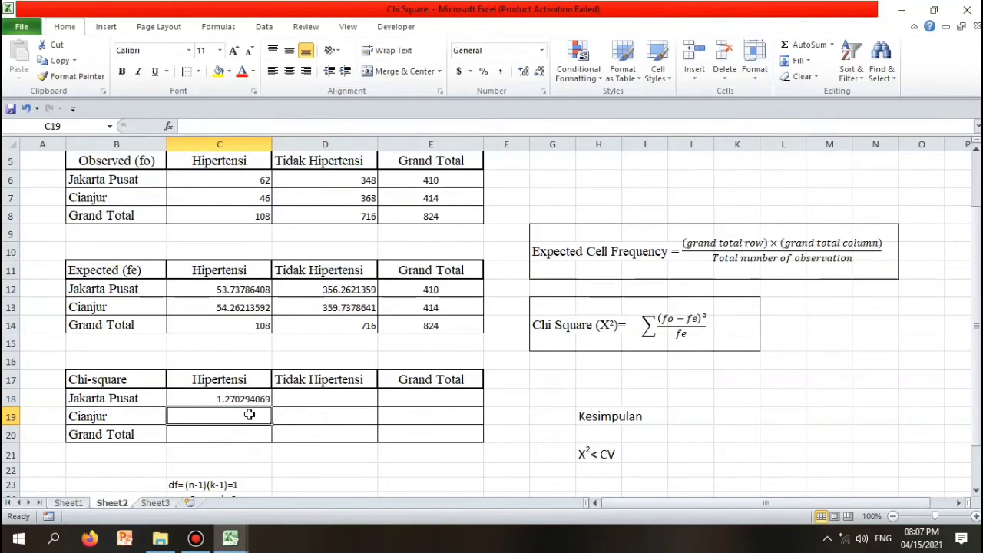
Step: Calculate Cianjur's Hipertensi chi-square value in C19 with the formula =POWER((C7-C13),2)/C13
type("=")
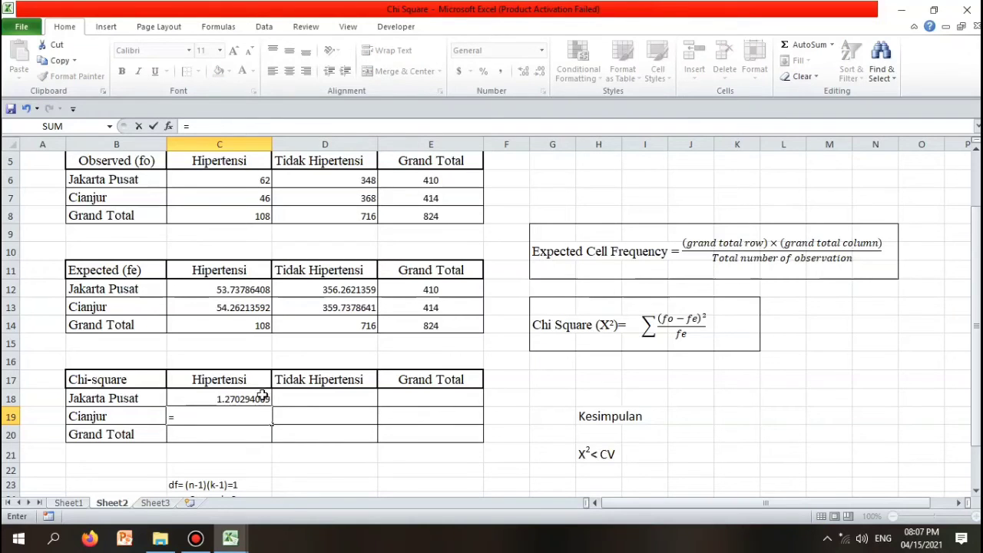
type("power")
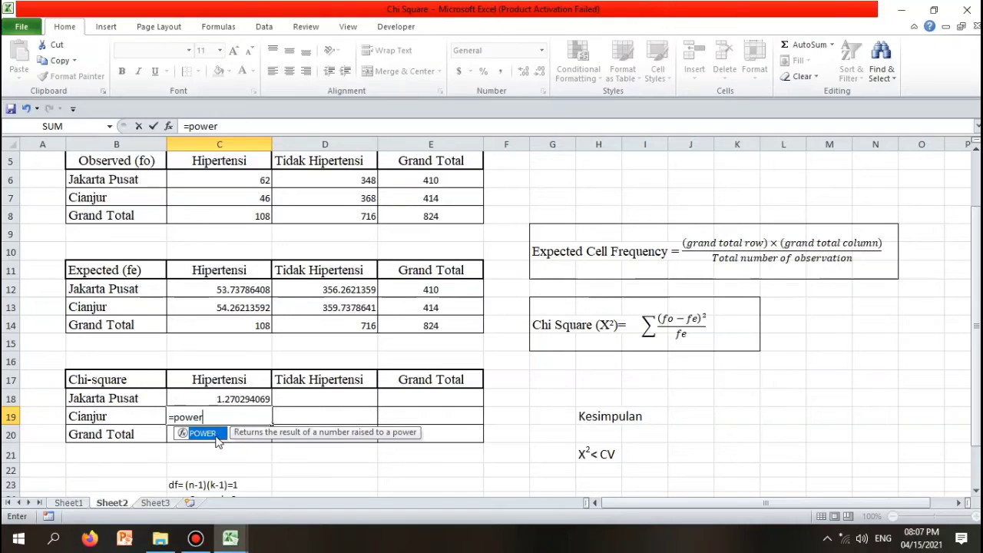
double_click(216, 434)
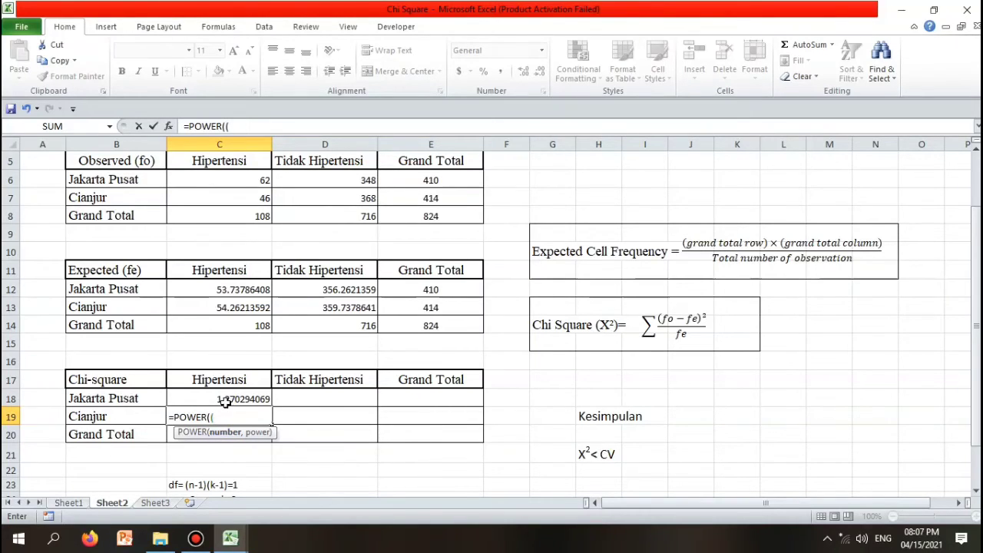
left_click(244, 198)
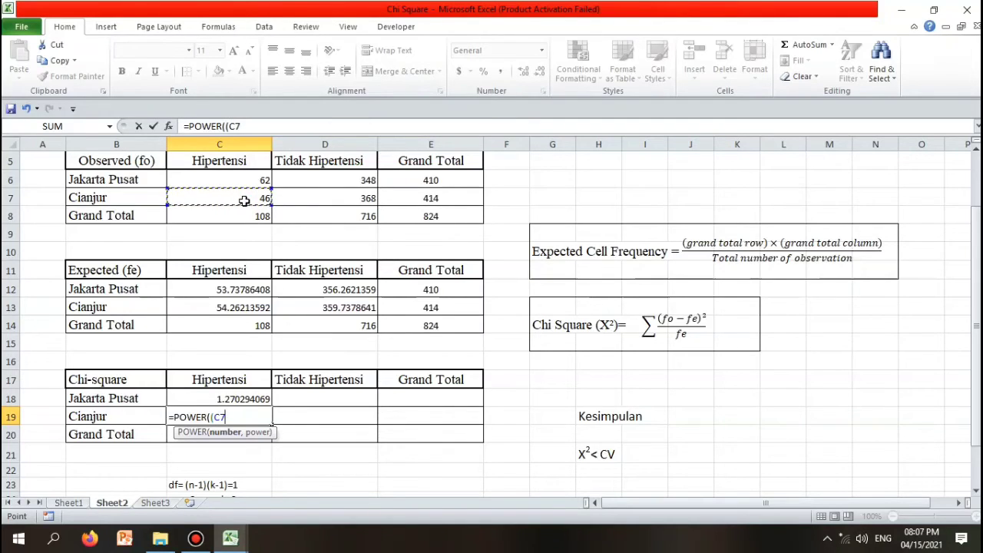
type("-")
left_click(222, 307)
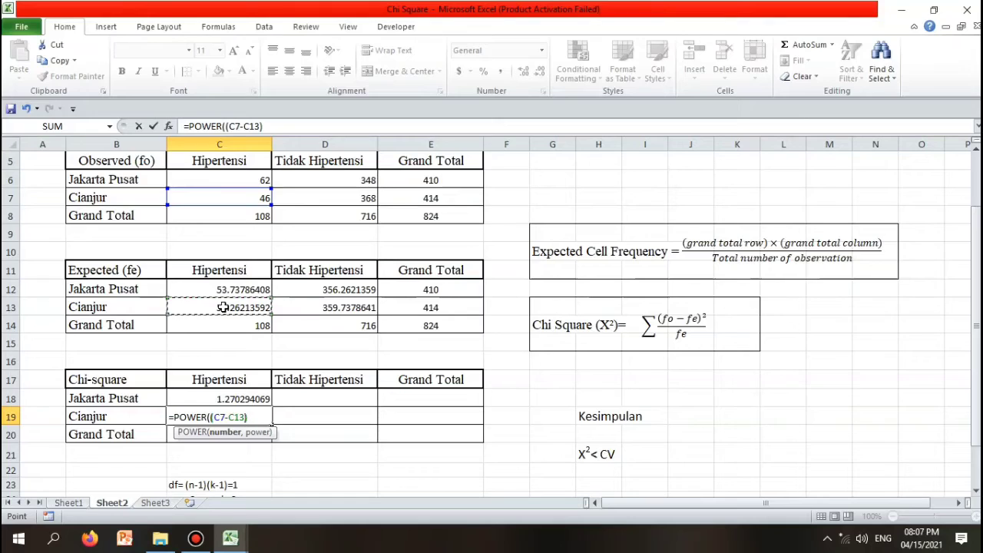
type("),")
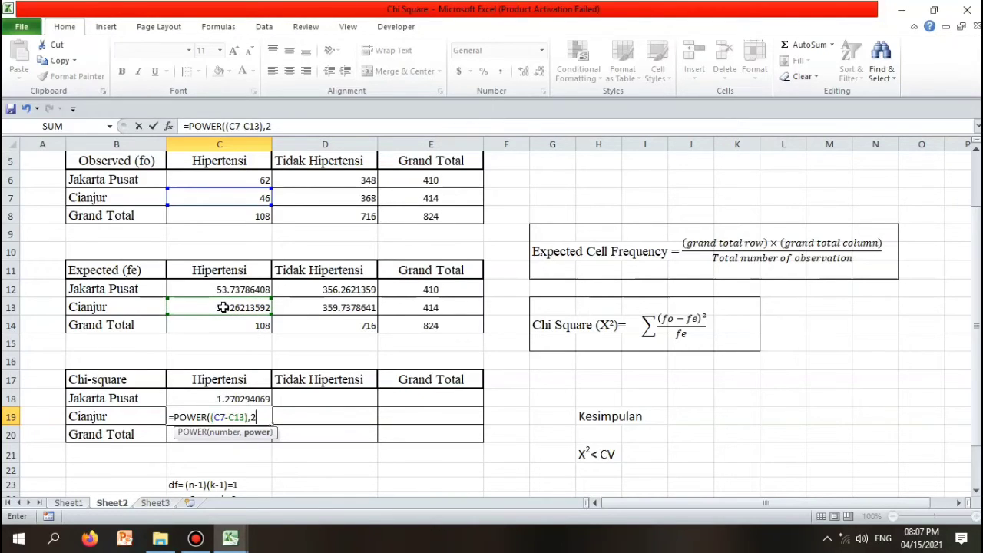
type("2)")
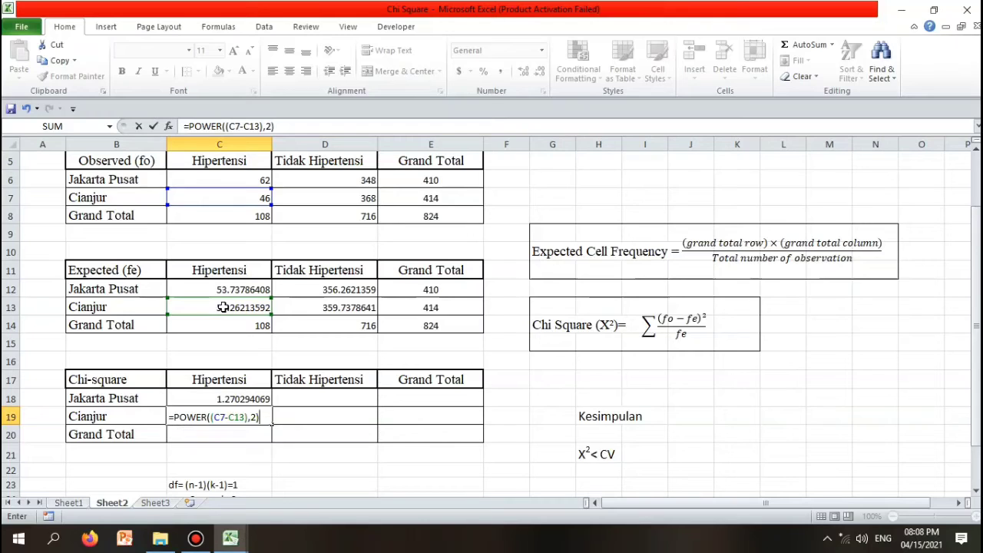
type("/")
left_click(250, 307)
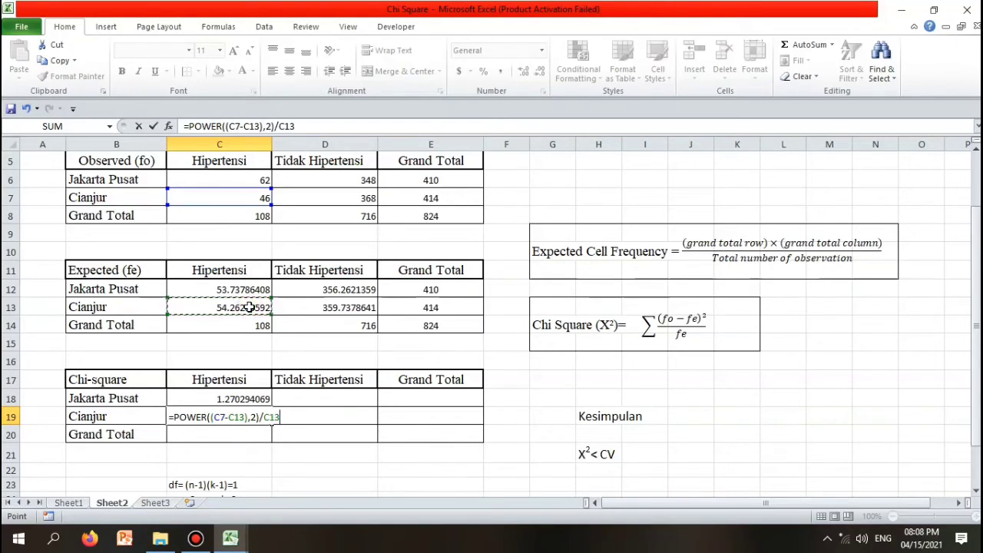
key("Return")
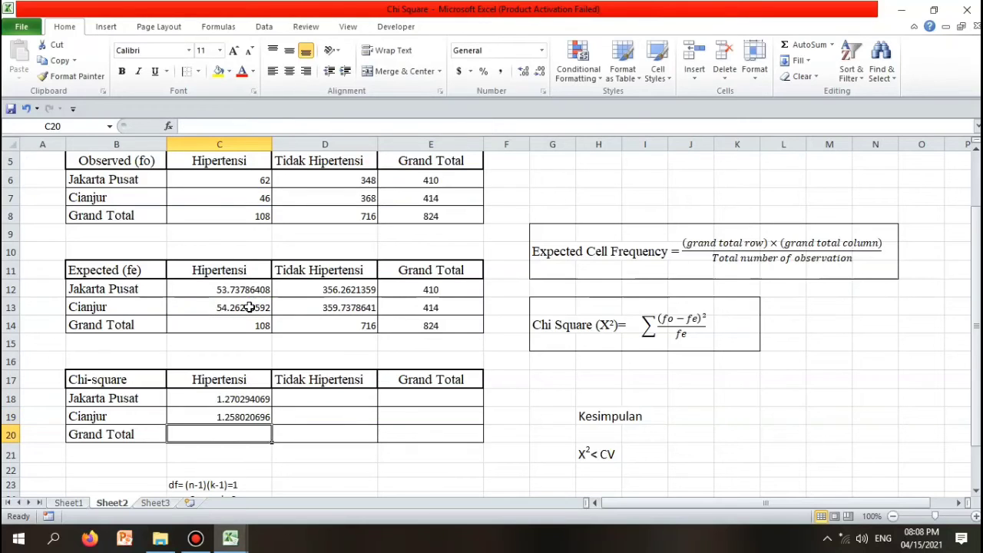
Step: Calculate Jakarta Pusat's Tidak Hipertensi chi-square value in D18 with the formula =POWER((D6-D12),2)/D12
left_click(330, 398)
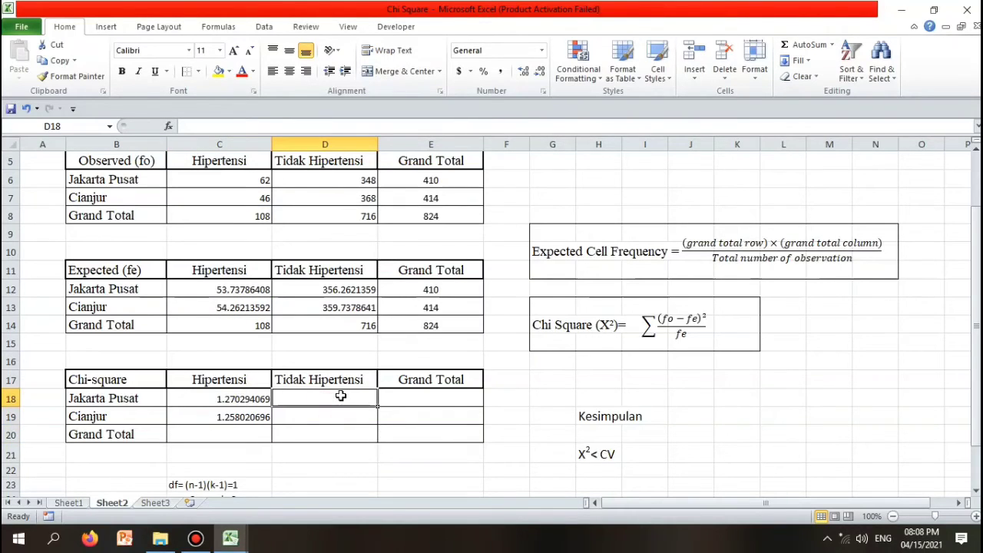
type("=")
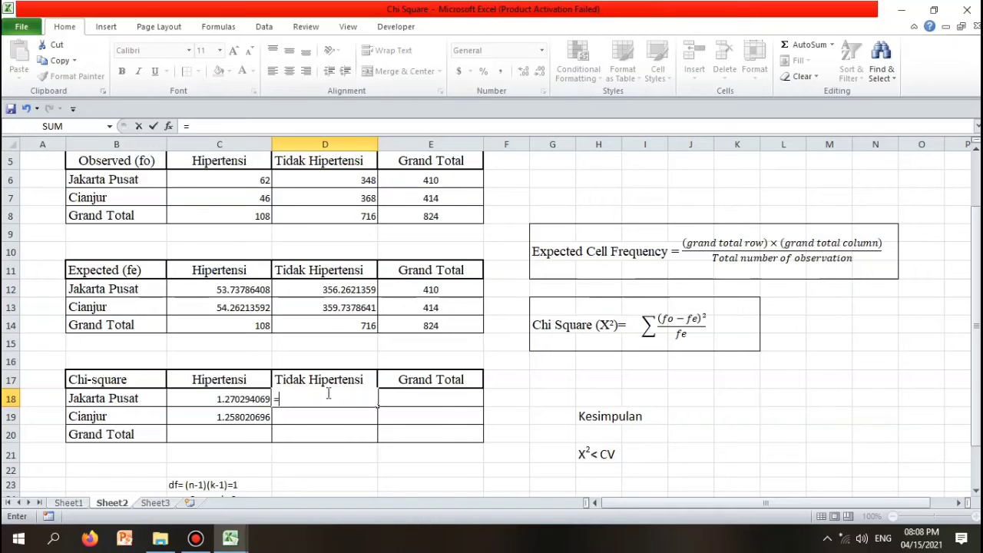
type("power")
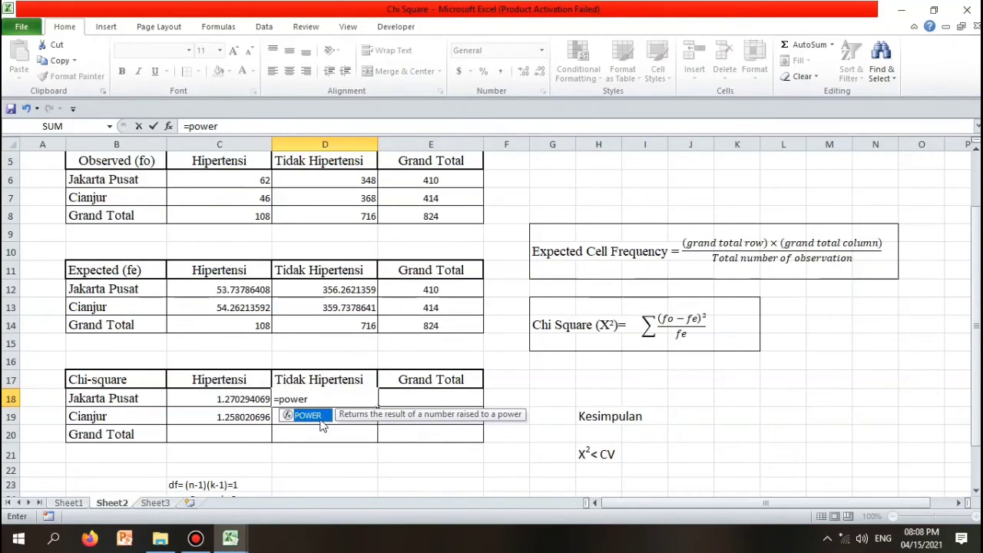
double_click(321, 419)
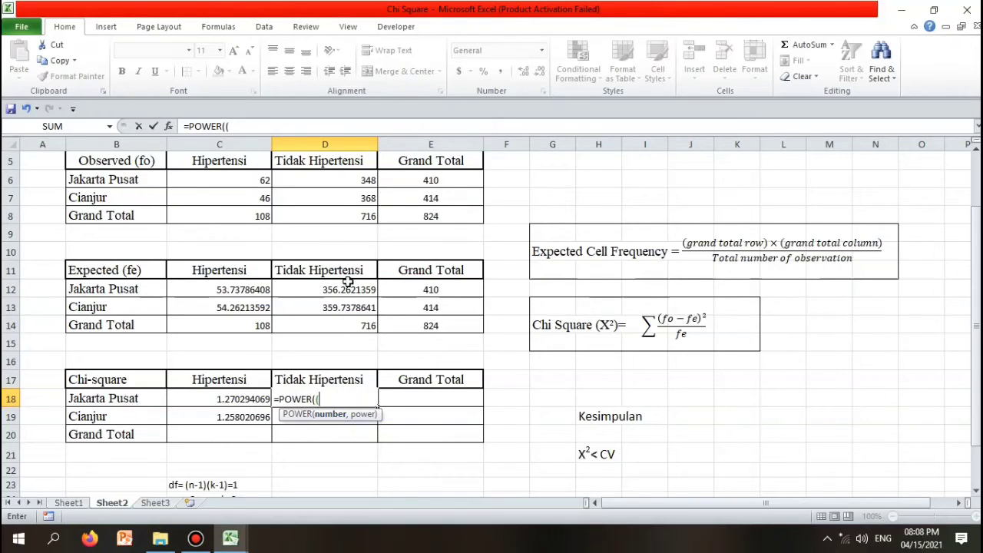
left_click(357, 180)
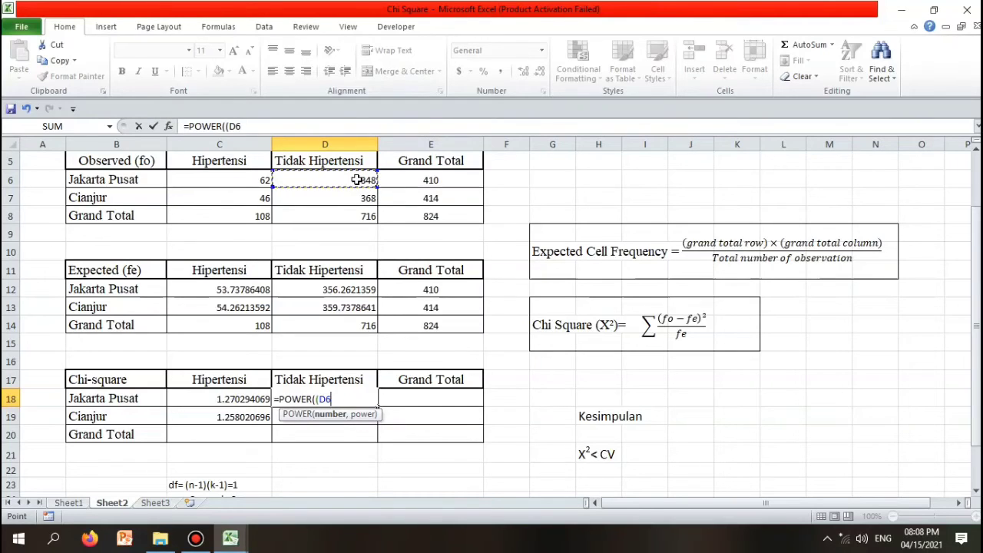
type("-")
left_click(350, 289)
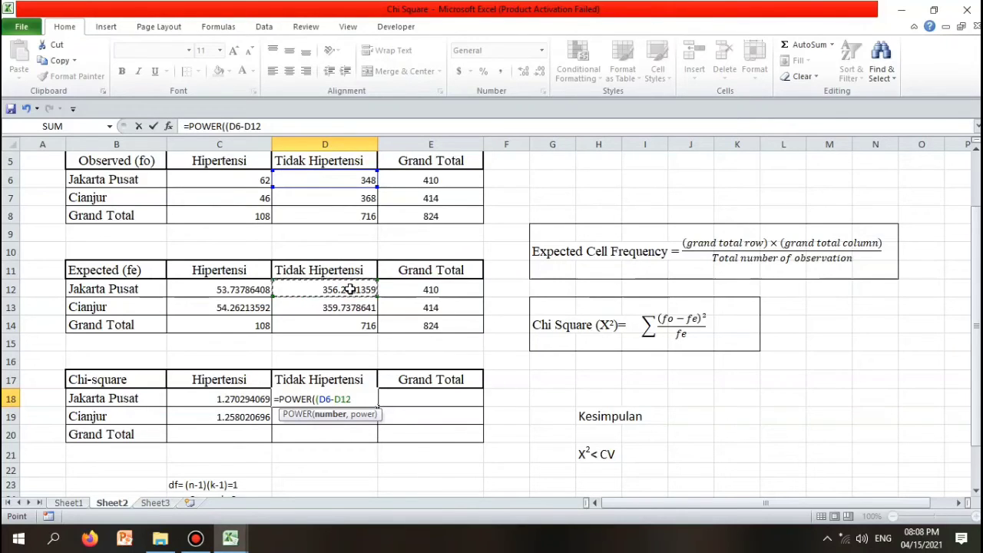
type("),")
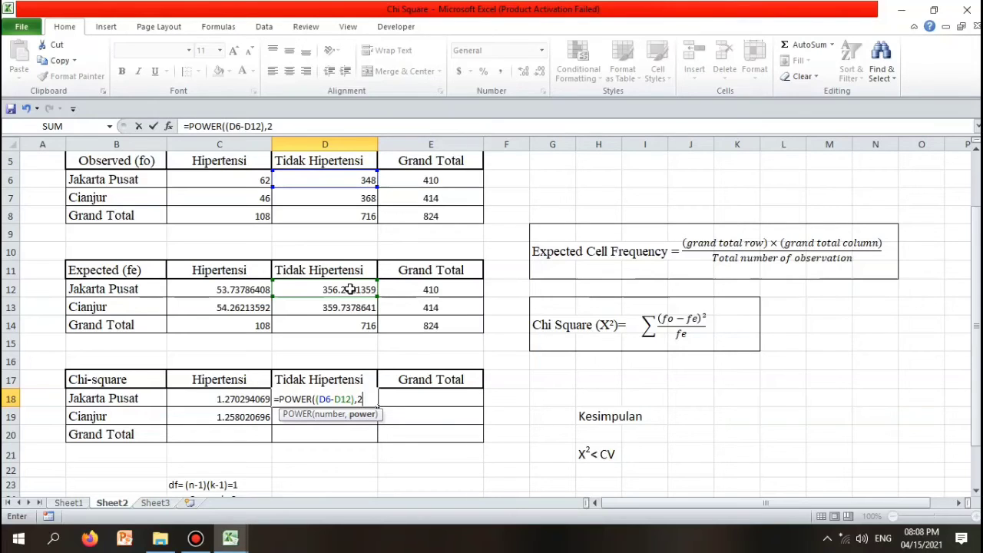
type("2)/")
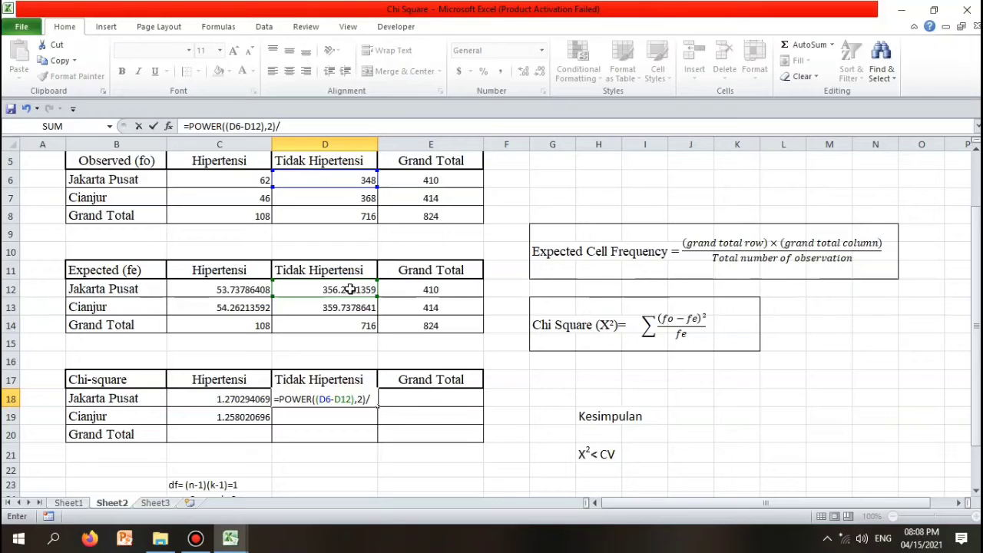
left_click(350, 289)
key("Return")
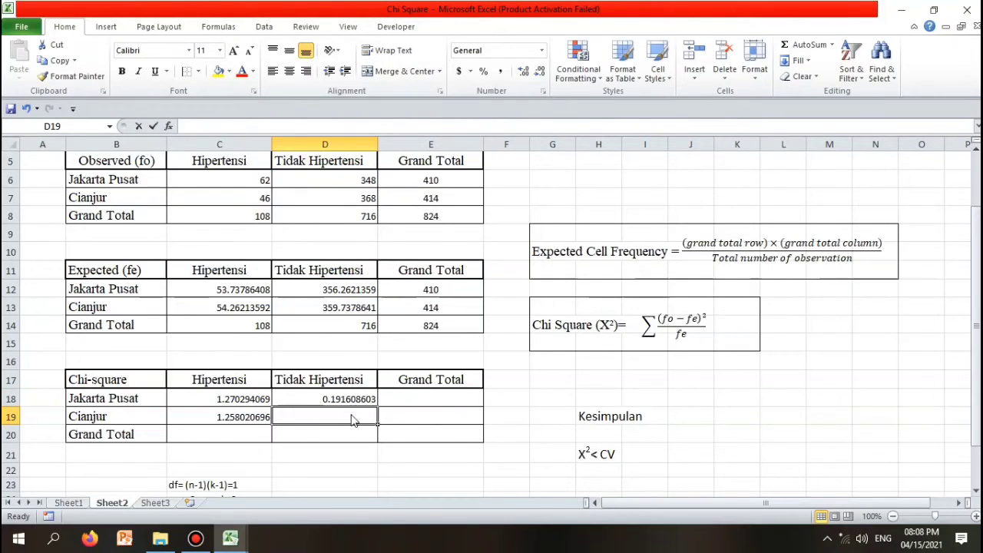
Step: Calculate Cianjur's Tidak Hipertensi chi-square value in D19 with the formula =POWER((D7-D13),2)/D13
type("=")
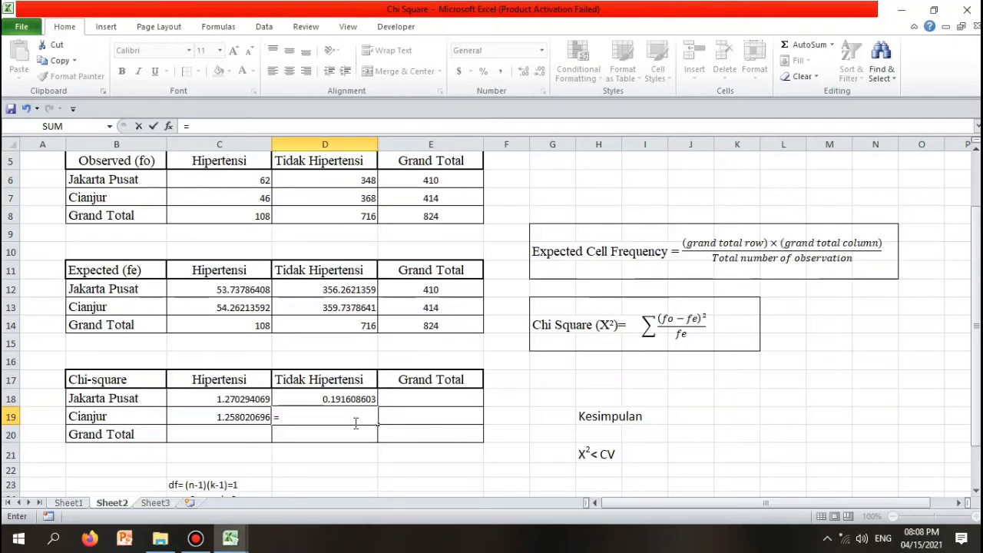
type("power")
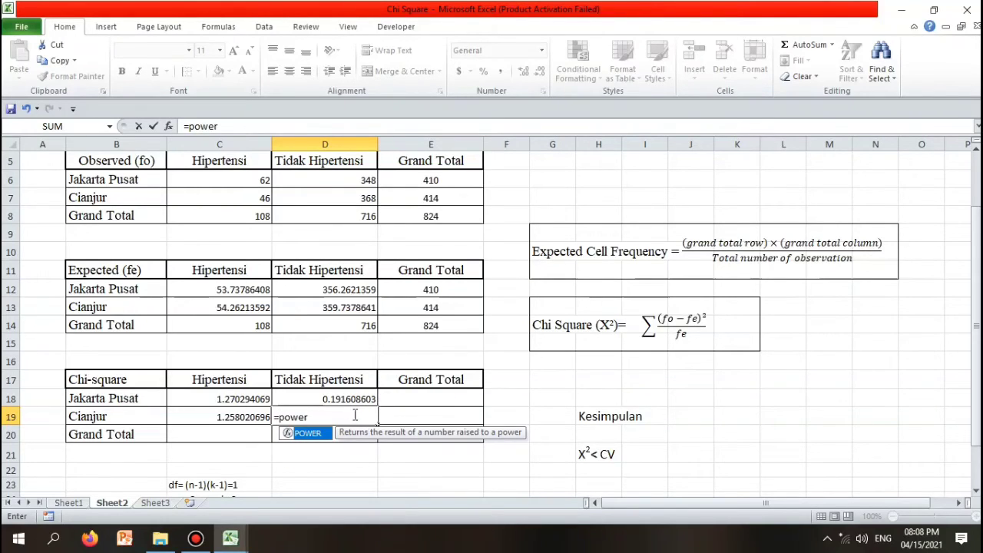
double_click(317, 435)
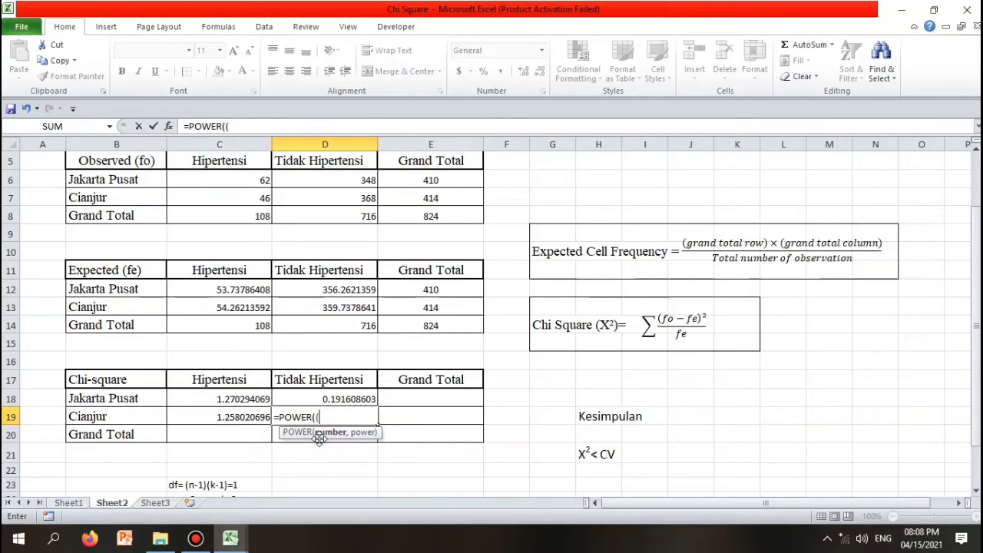
left_click(352, 199)
type("_")
left_click(344, 306)
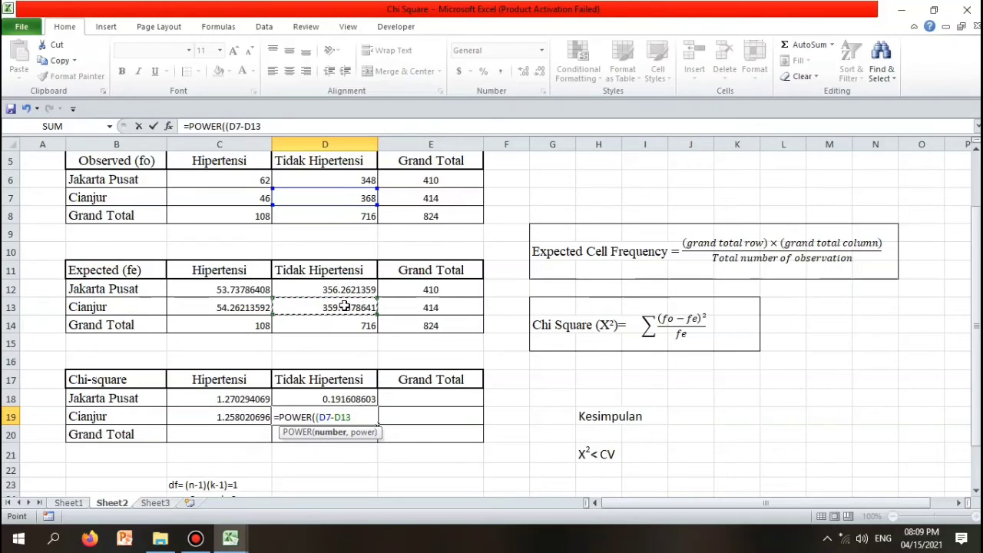
type("),")
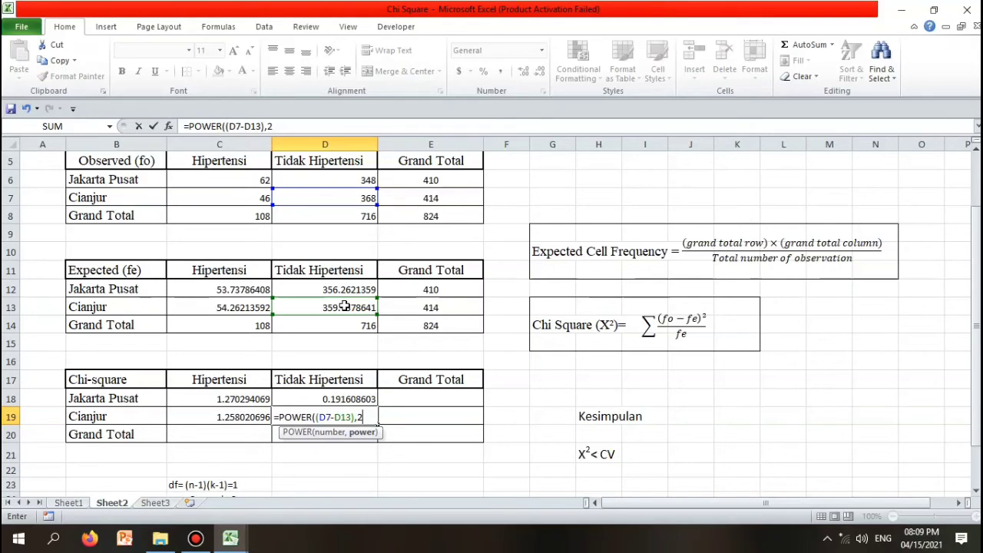
type("2)/")
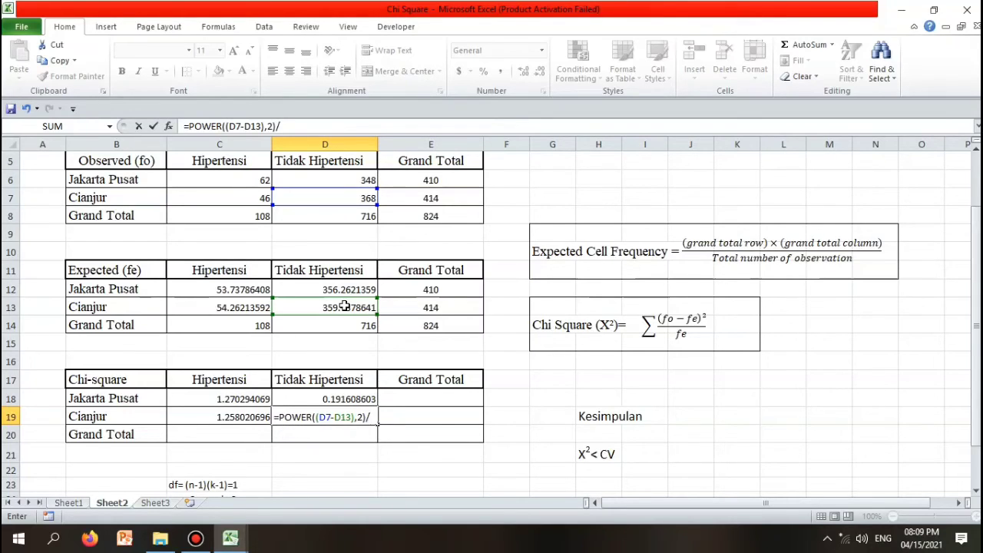
left_click(349, 306)
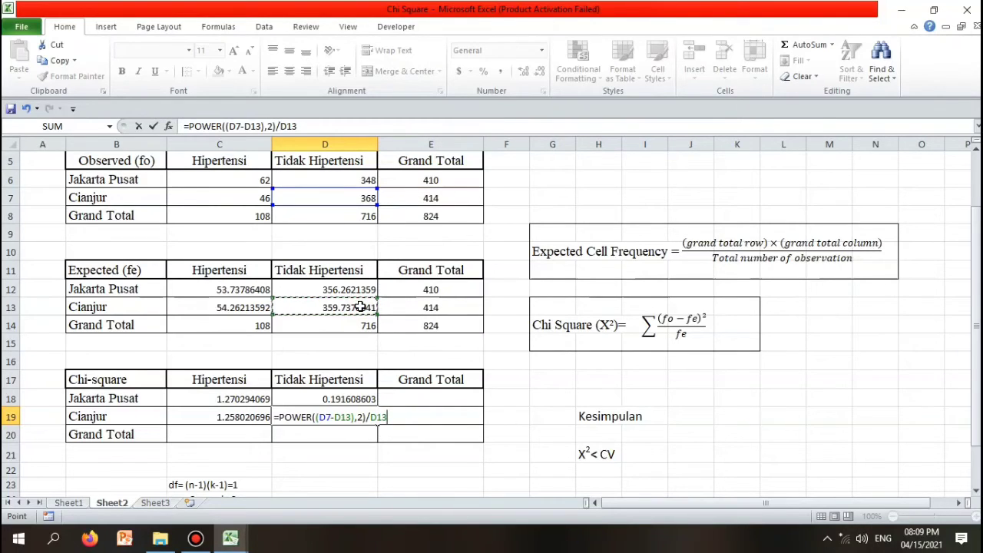
key("Return")
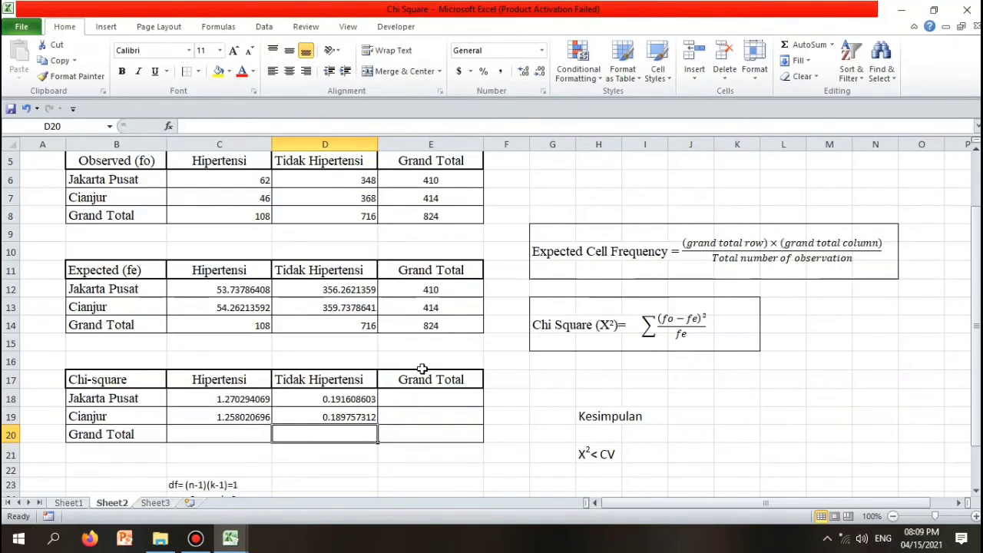
Step: Fill the Chi-square table's Grand Total row and column using AutoSum over C18:E20, and check the overall total in E20
left_click_drag(260, 398, 407, 430)
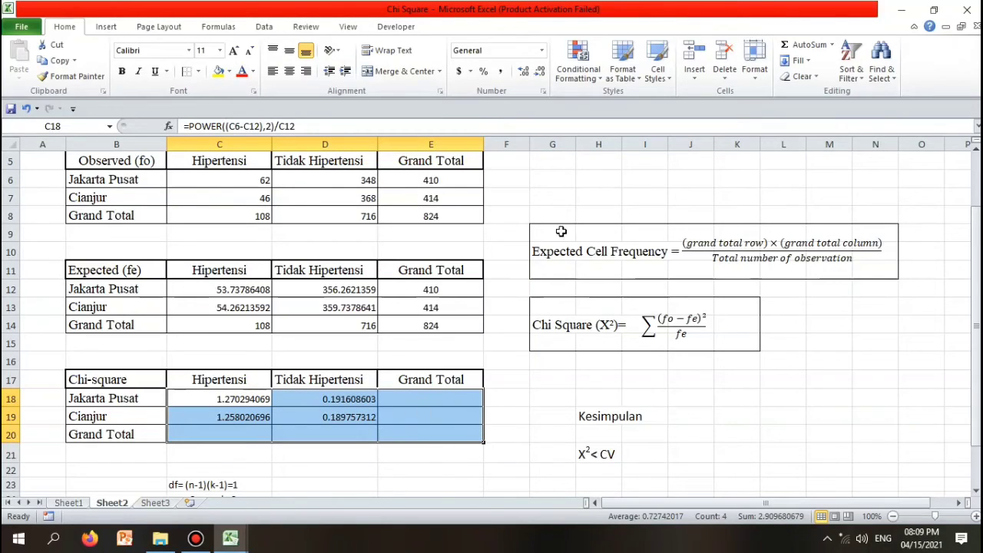
left_click(812, 44)
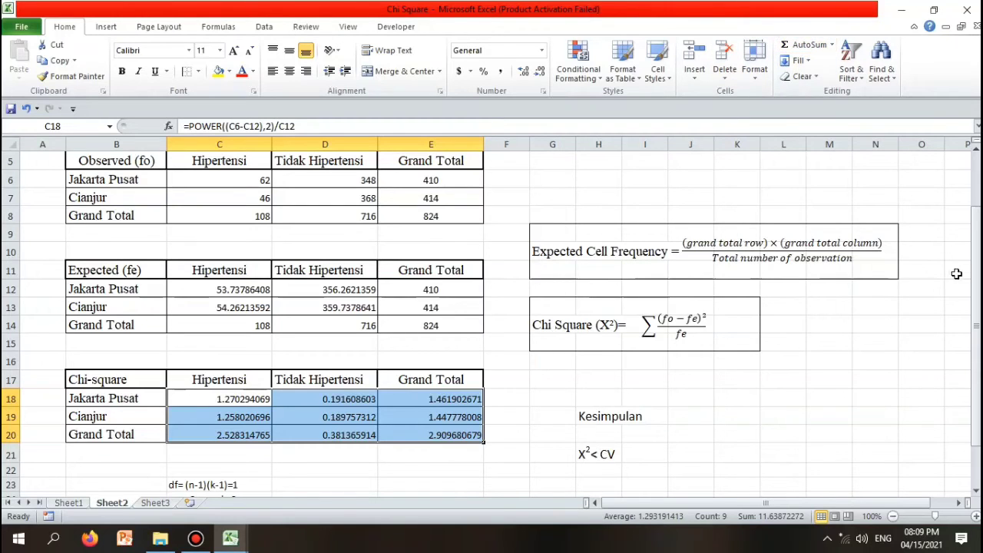
left_click_drag(976, 275, 976, 331)
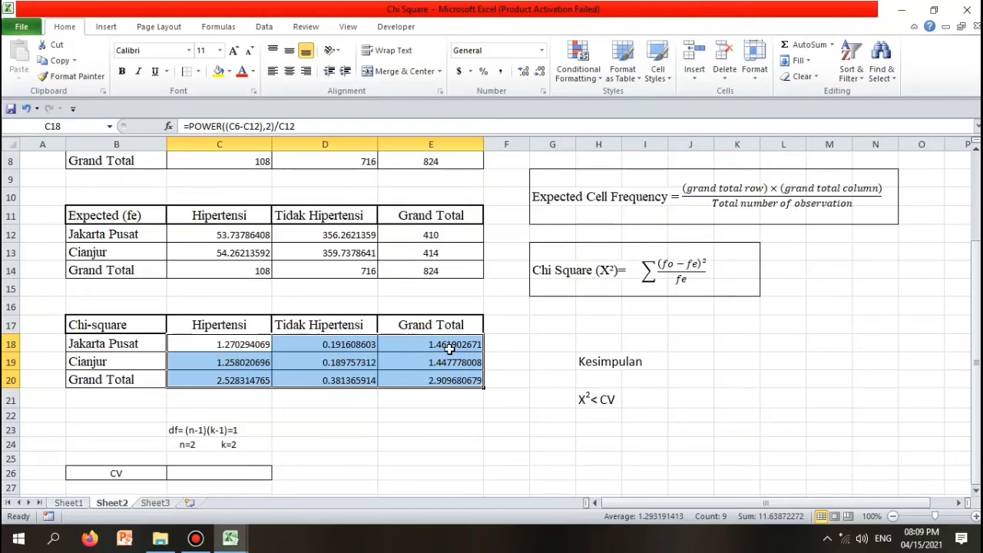
left_click(439, 380)
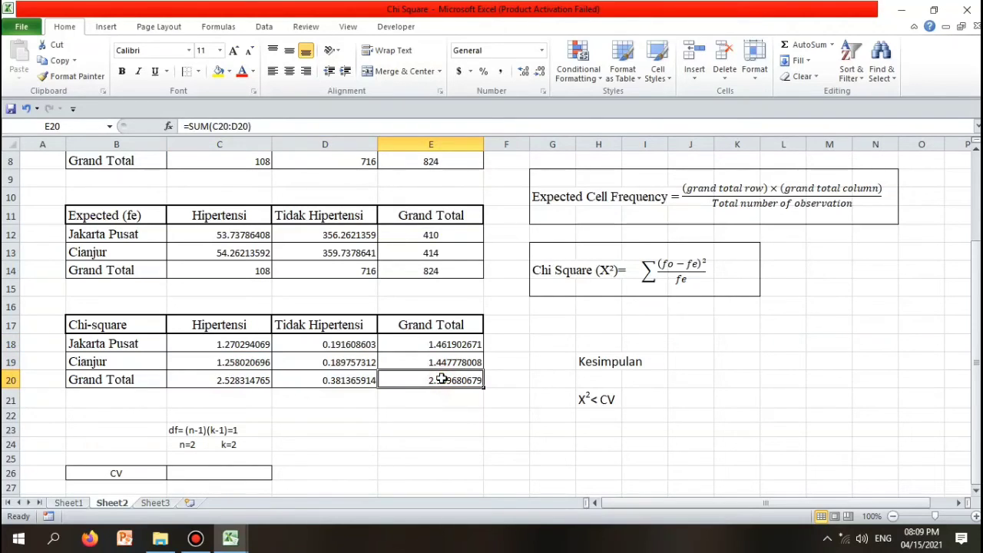
left_click(478, 403)
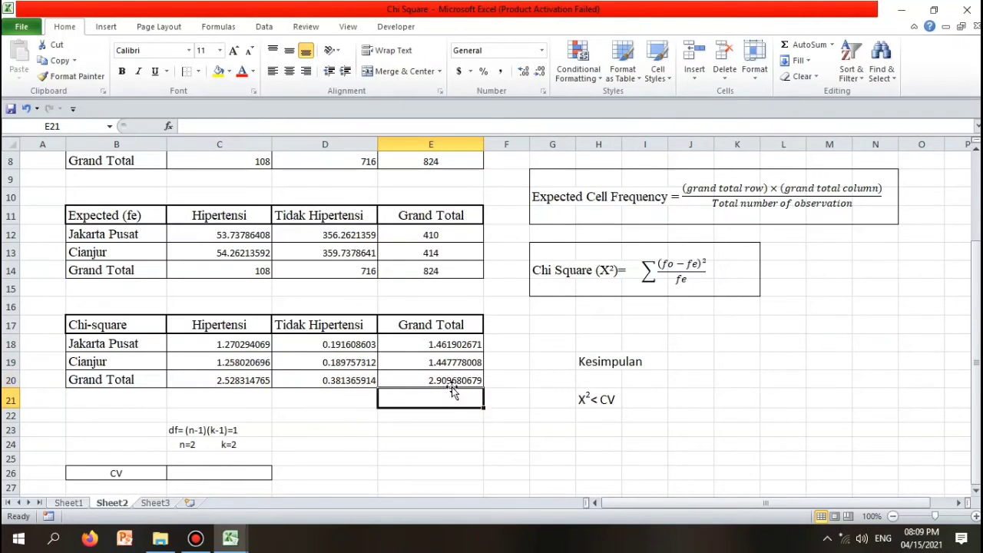
Step: Highlight the overall chi-square total in E20 with a yellow fill
left_click(451, 382)
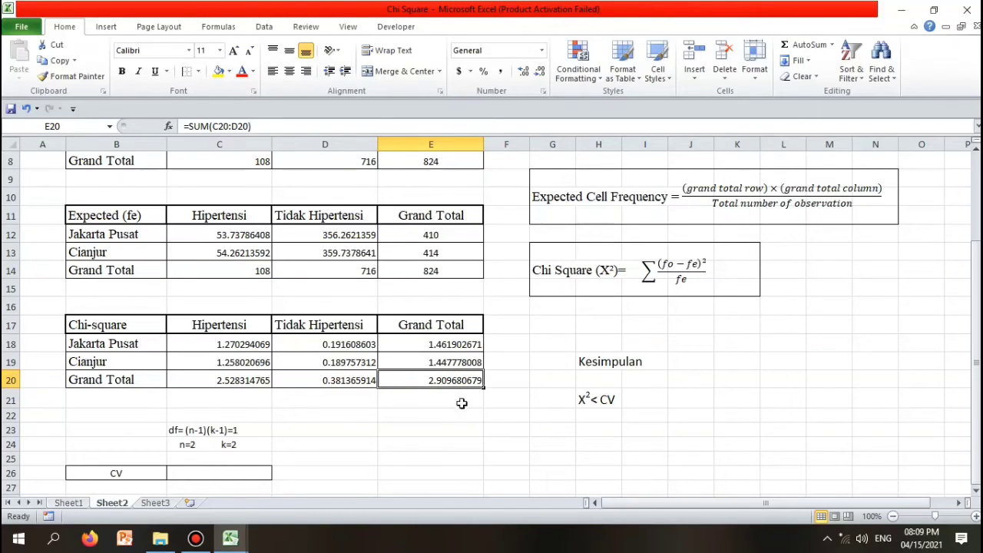
left_click(219, 70)
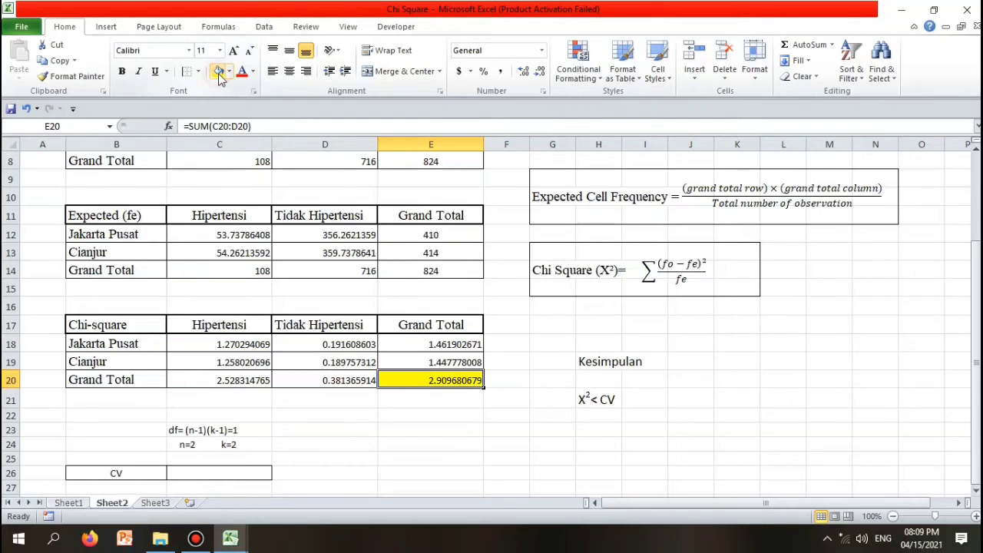
left_click(386, 438)
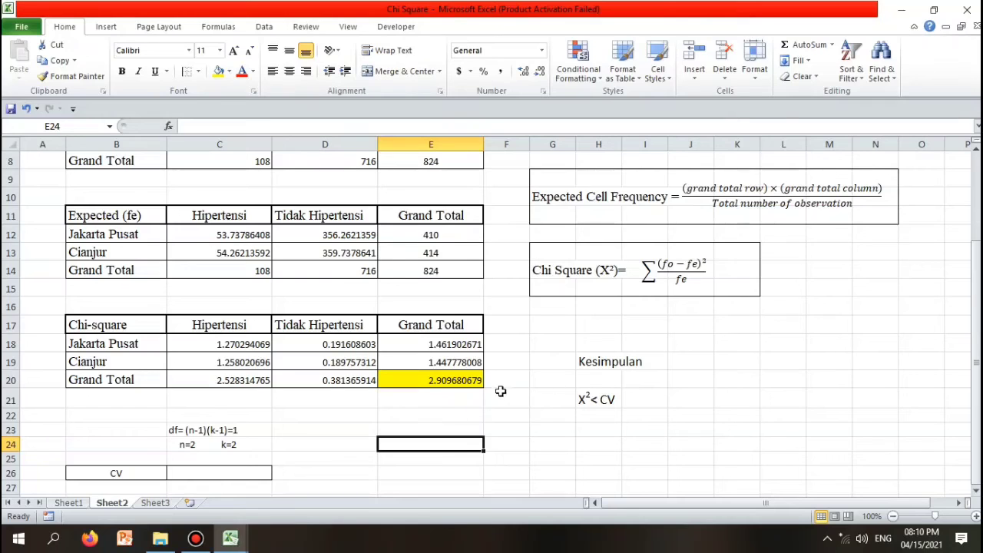
Step: Examine the degrees of freedom formula in C23 and the n and k values in C24 alongside the chi-square total
left_click(466, 382)
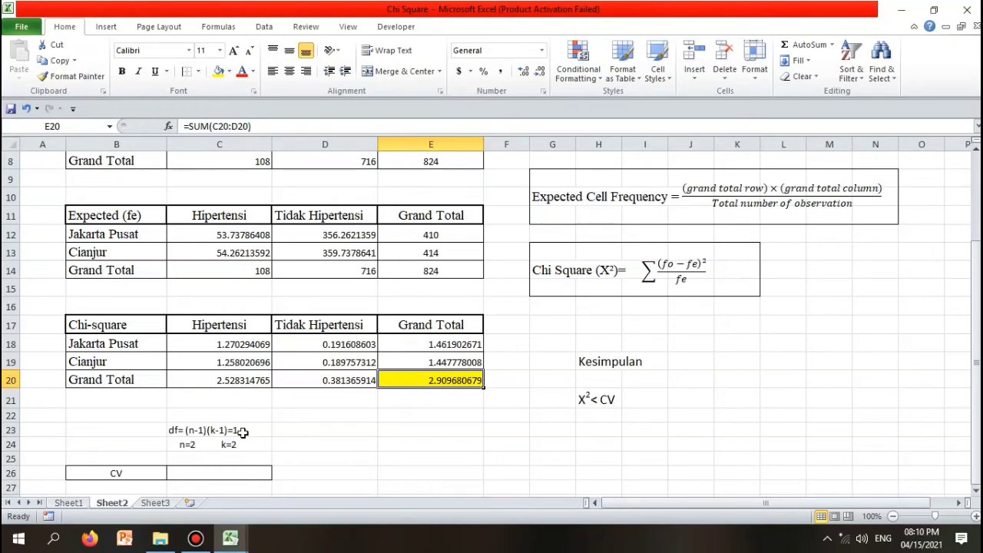
left_click(176, 430)
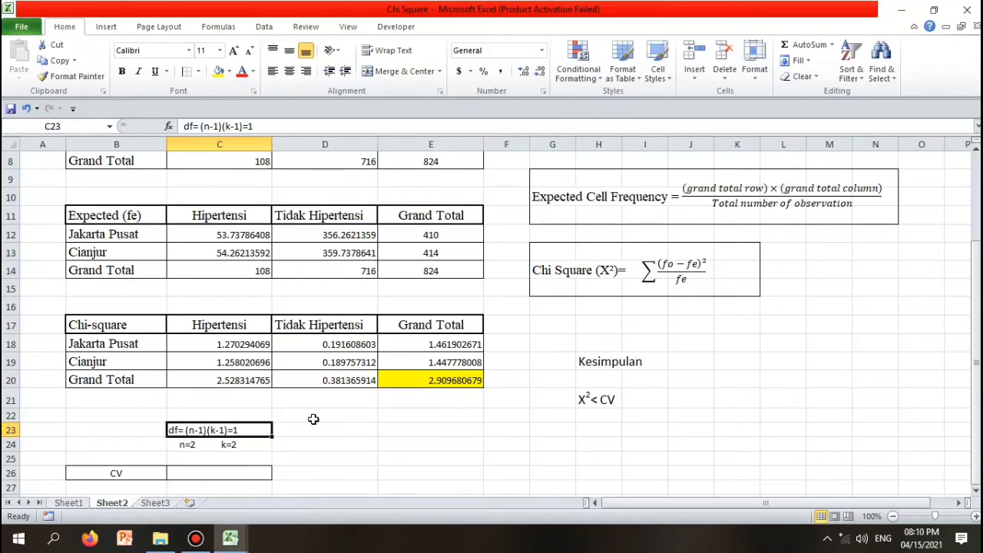
double_click(191, 432)
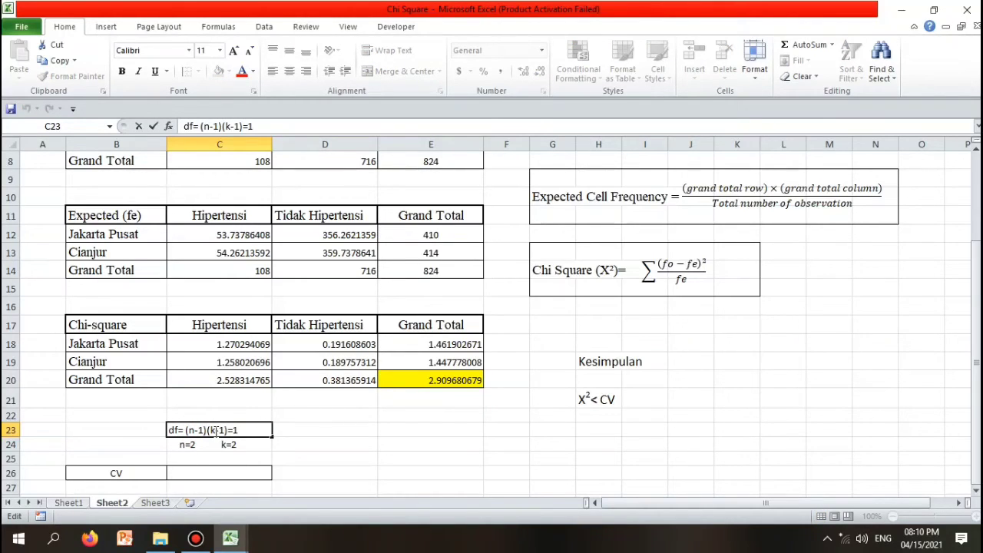
left_click(216, 431)
left_click(333, 429)
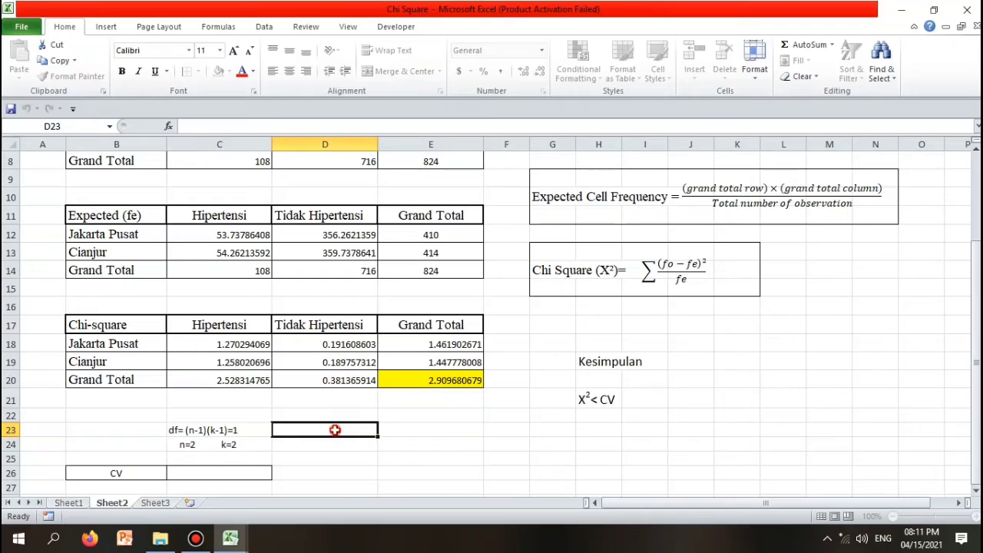
left_click(252, 430)
double_click(253, 430)
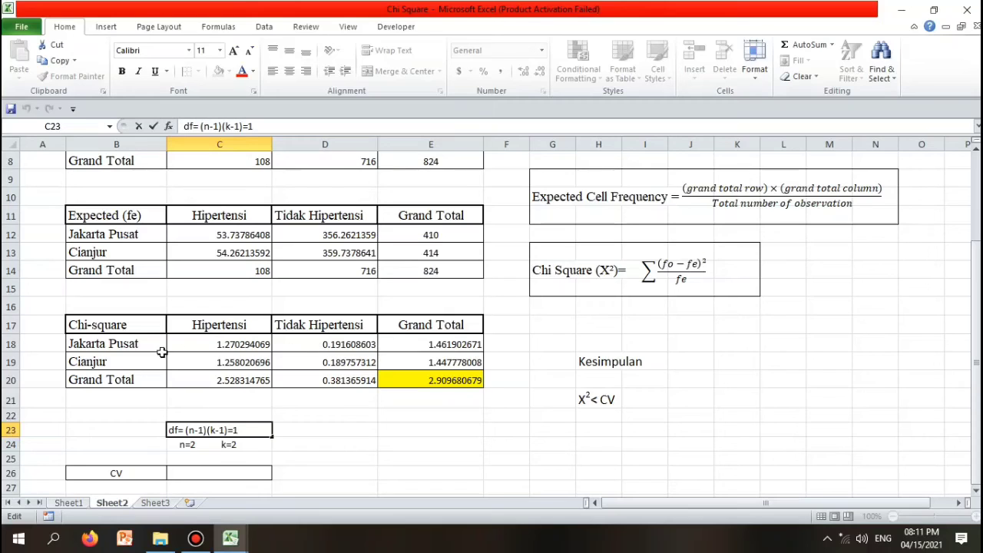
left_click(276, 440)
left_click(154, 433)
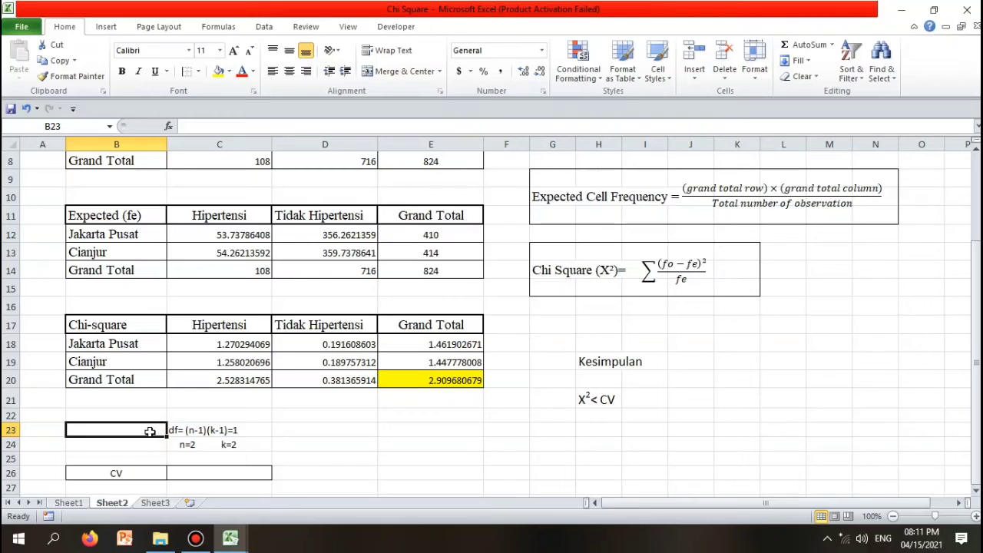
left_click(190, 446)
double_click(189, 446)
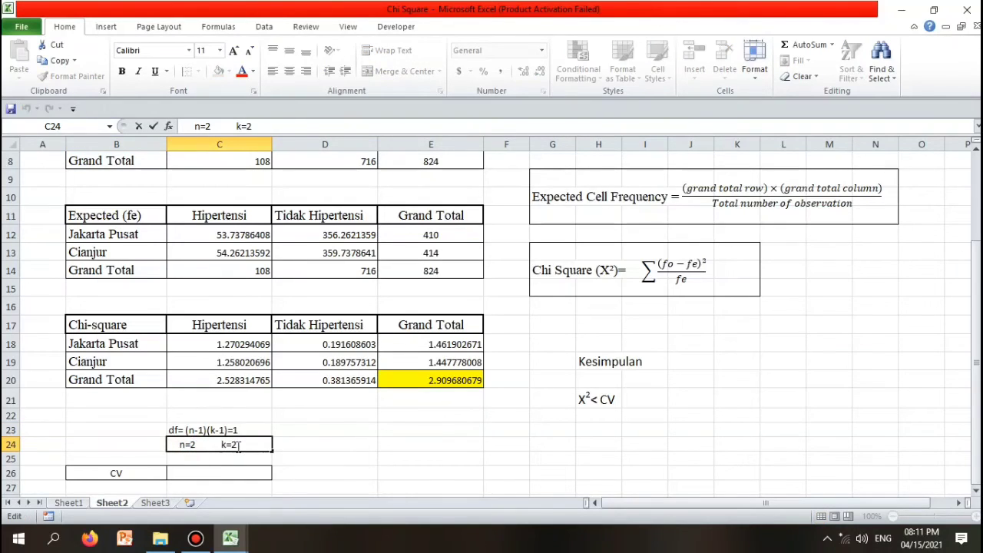
left_click(303, 444)
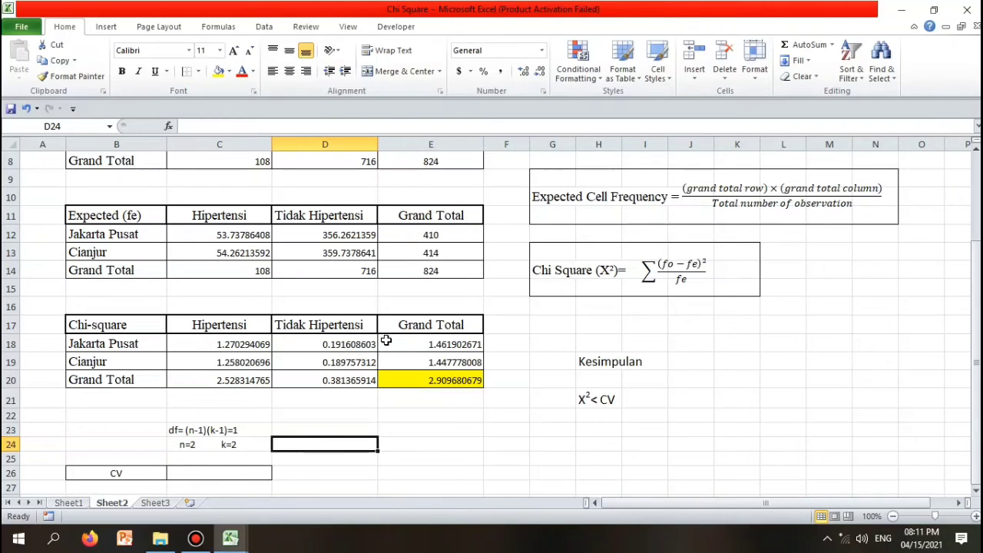
Step: Highlight the Expected (fe) table's Grand Total column E12:E14 and Grand Total row B14:D14 with a yellow fill
left_click_drag(385, 342, 442, 370)
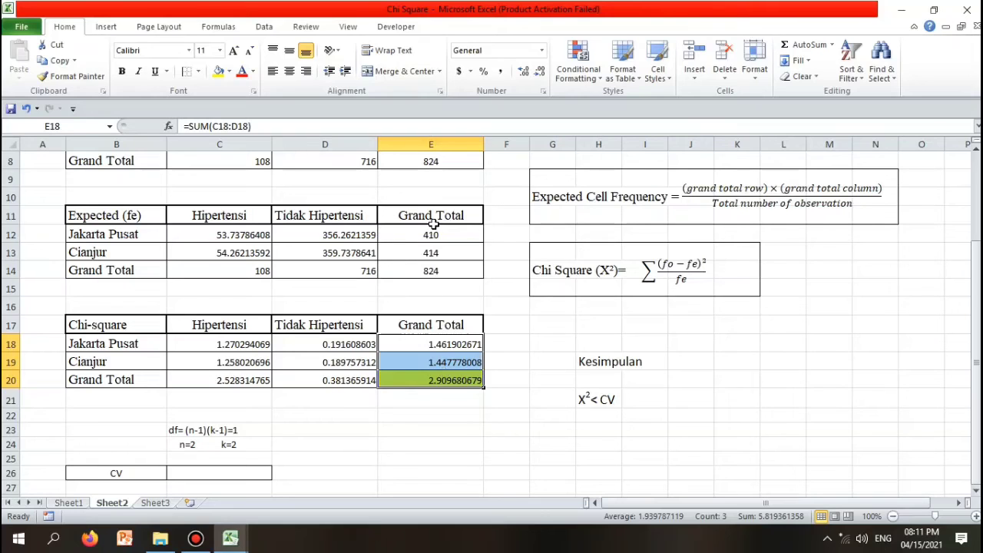
left_click_drag(432, 230, 439, 269)
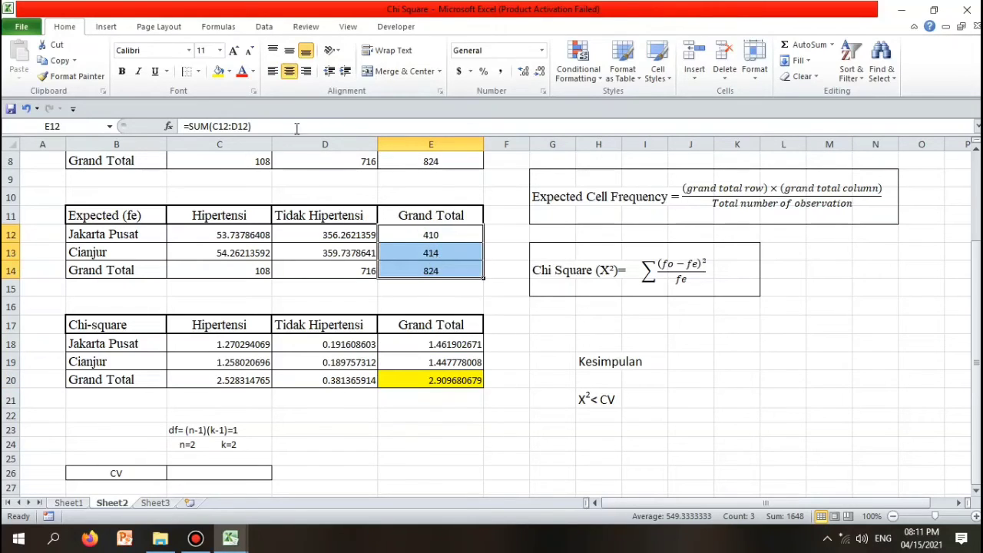
left_click(218, 71)
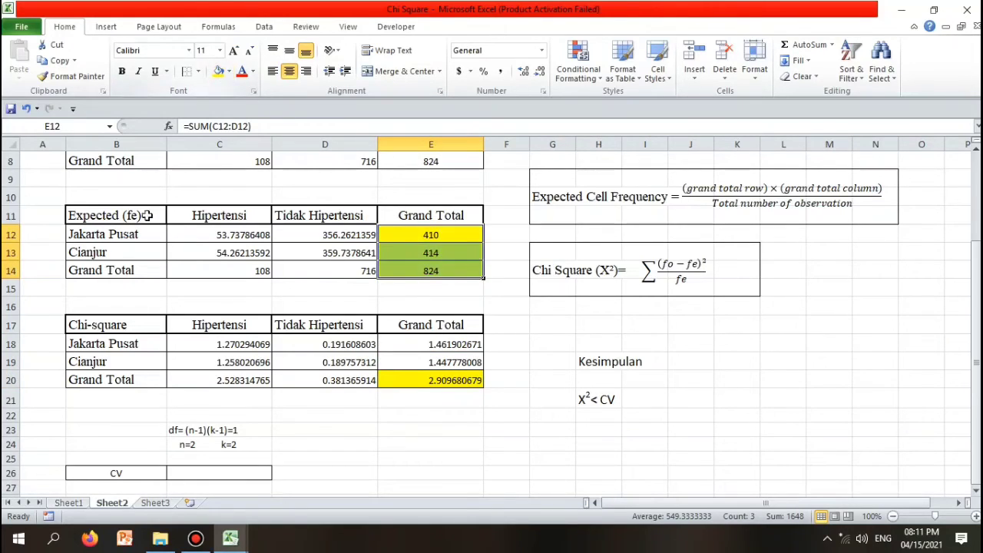
left_click_drag(104, 273, 302, 272)
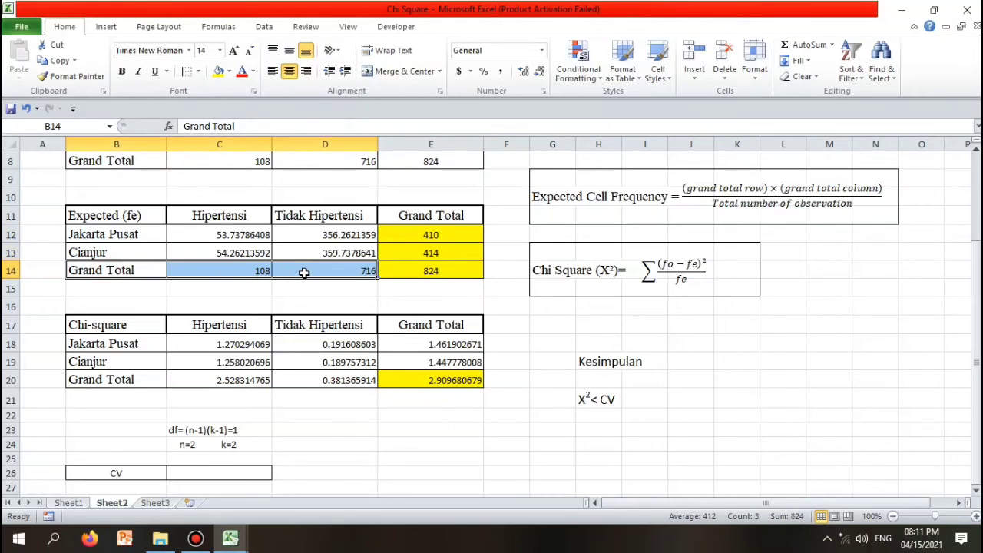
left_click(219, 70)
left_click(454, 289)
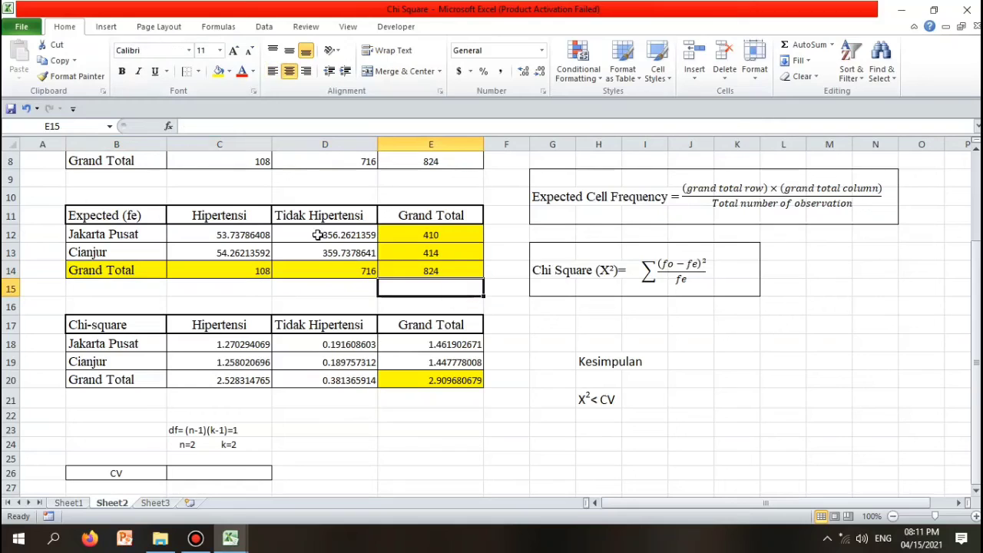
Step: Examine the expected frequencies for Jakarta Pusat and Cianjur in C12:D13 together with the table's Grand Total row
left_click(229, 234)
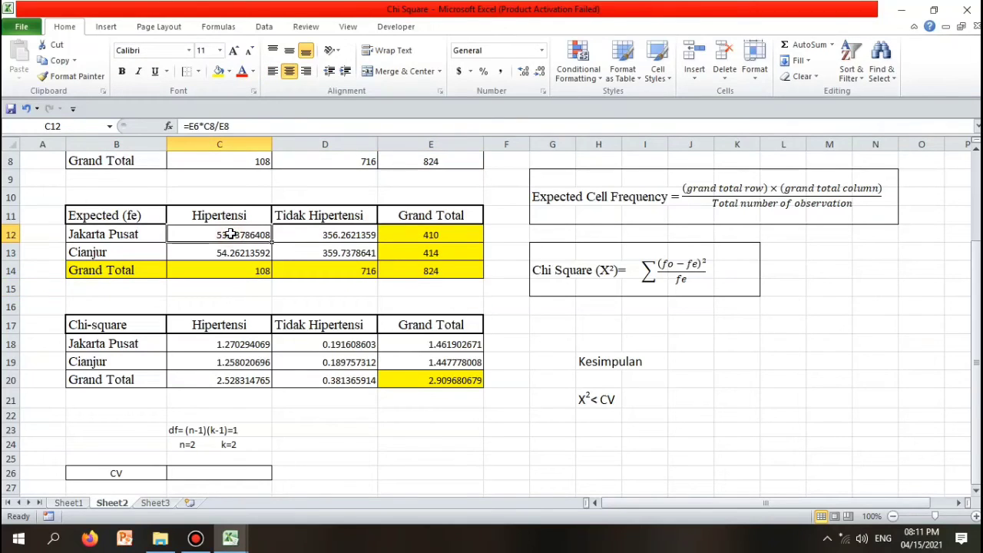
left_click_drag(230, 234, 288, 234)
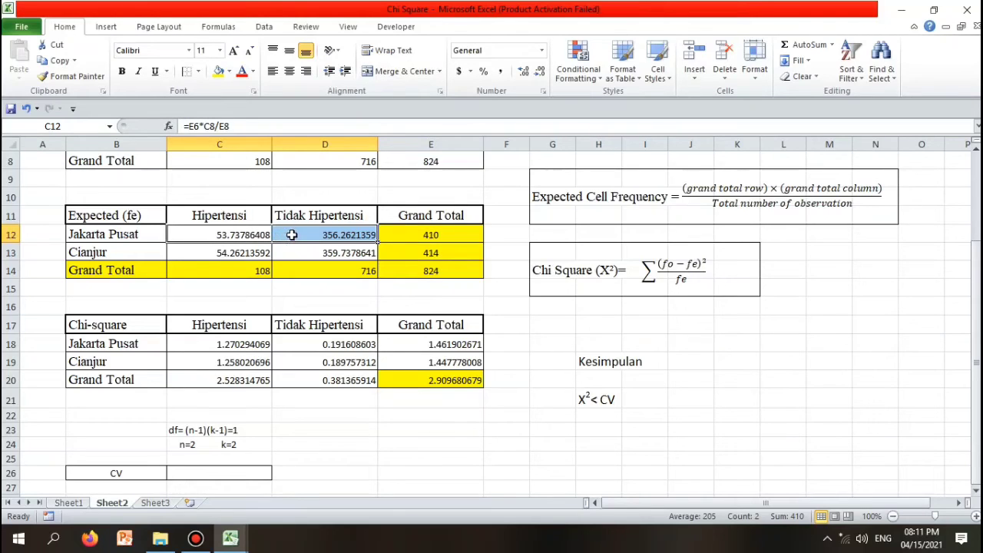
left_click(265, 249)
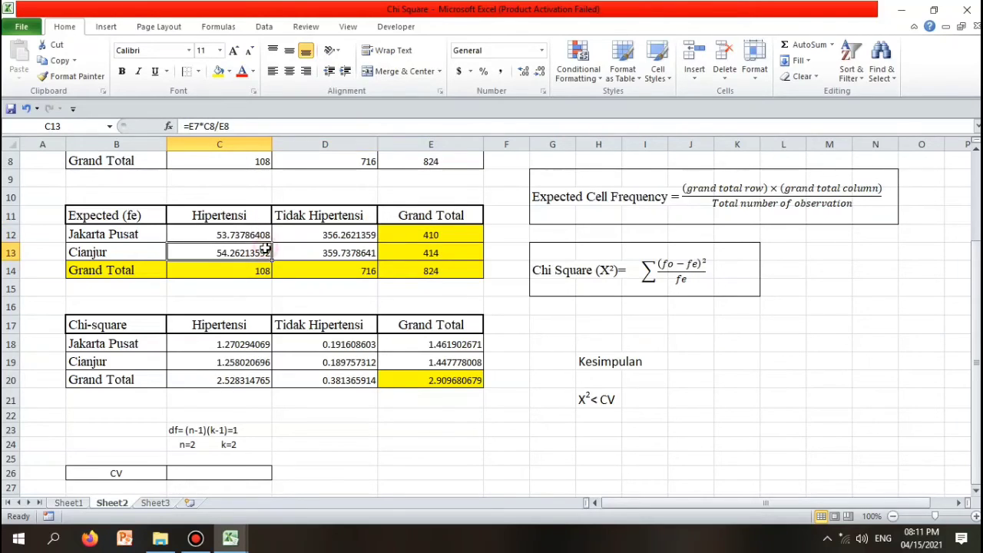
left_click_drag(255, 232, 258, 253)
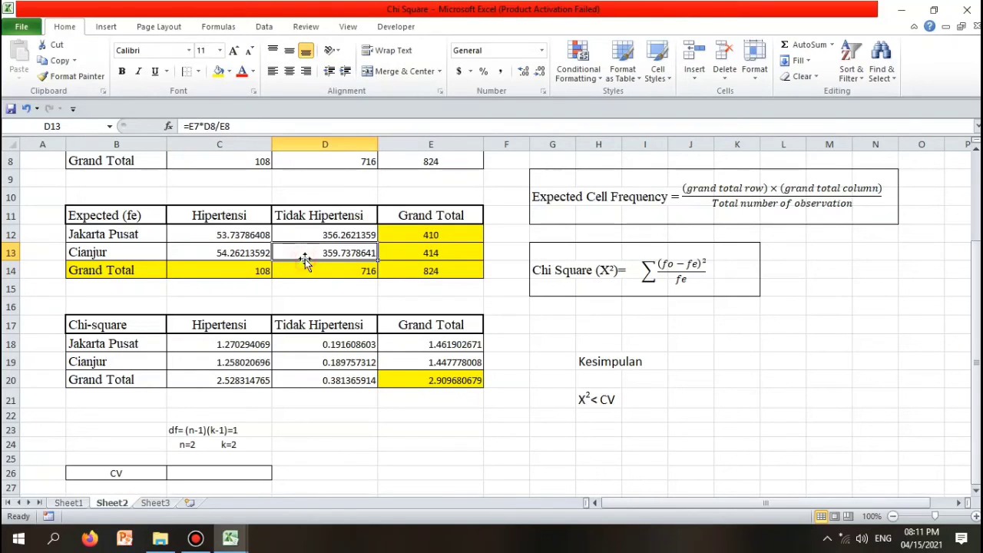
left_click(148, 268)
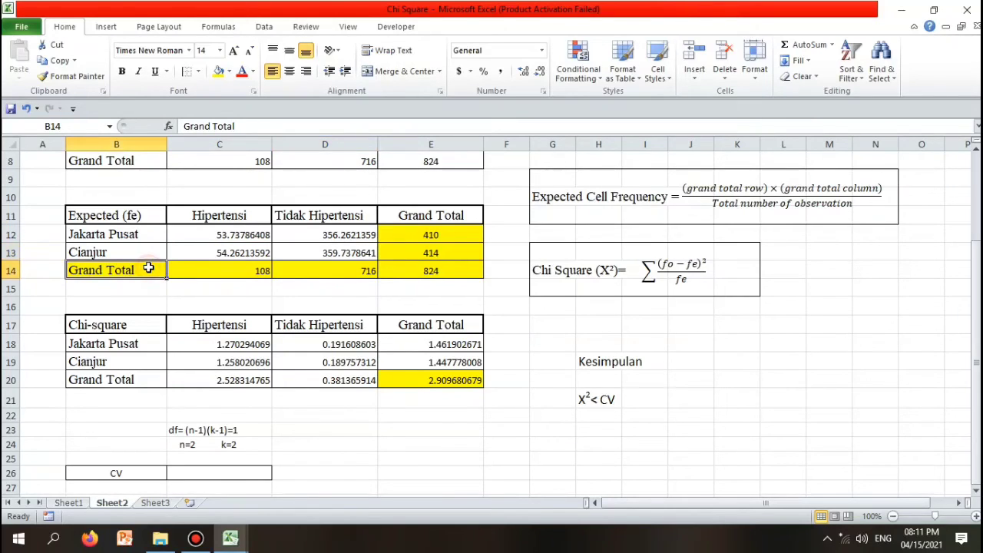
left_click_drag(148, 267, 395, 255)
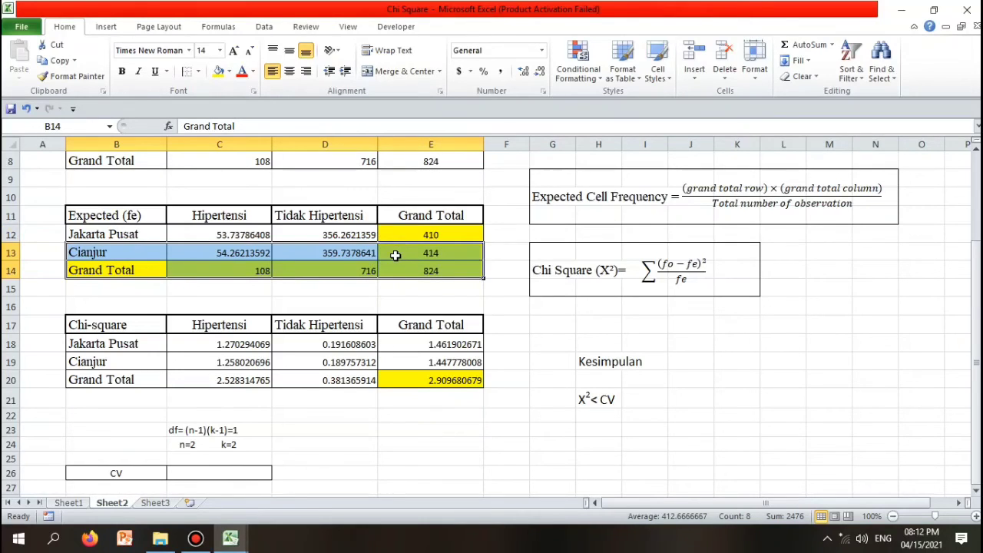
left_click(330, 415)
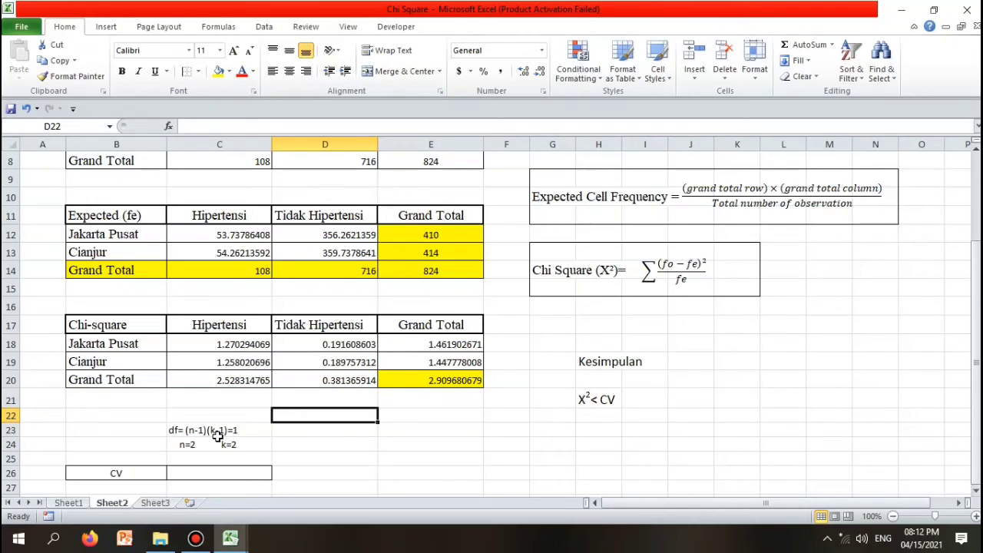
Step: Calculate the critical value (CV) in C26 with the formula =CHISQ.INV.RT(0.05,1)
left_click(976, 334)
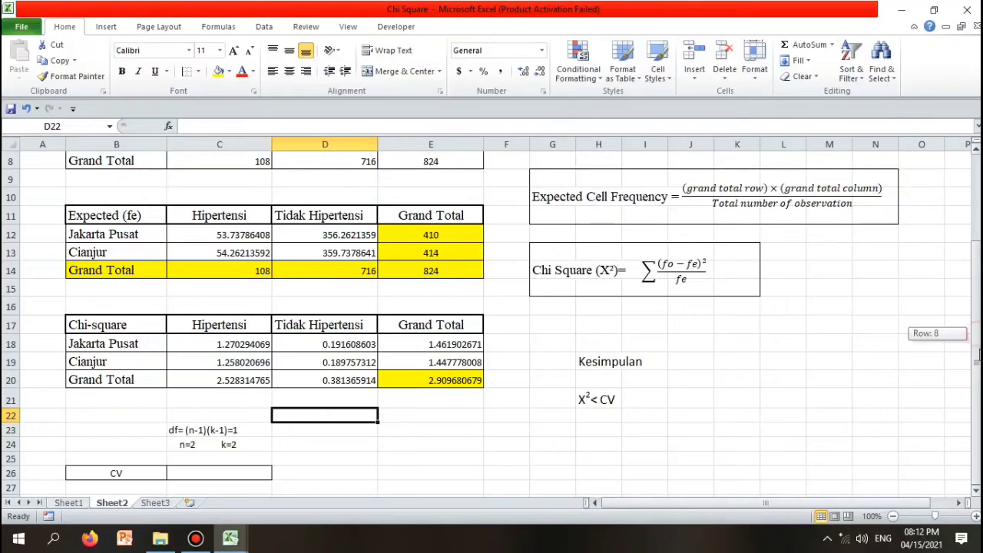
double_click(250, 473)
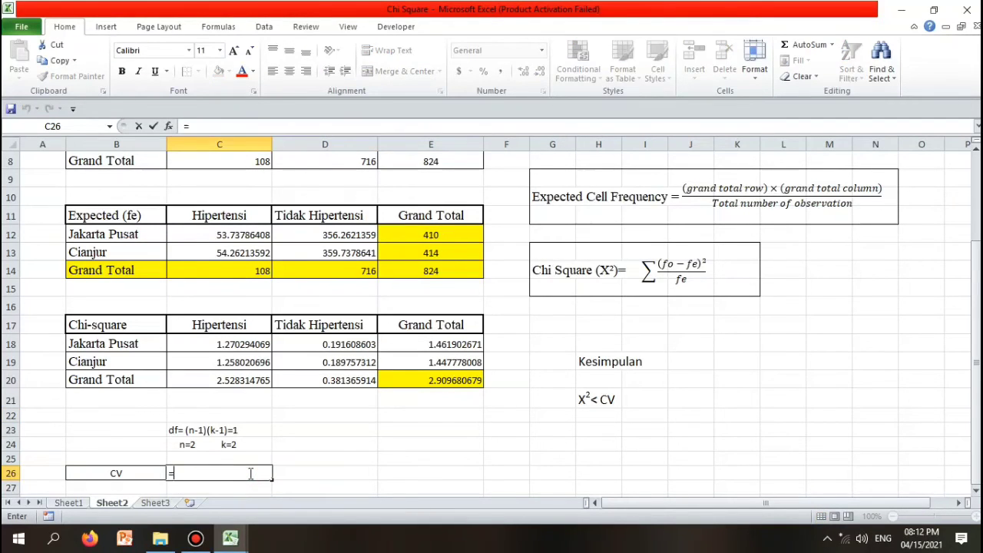
type("=ch")
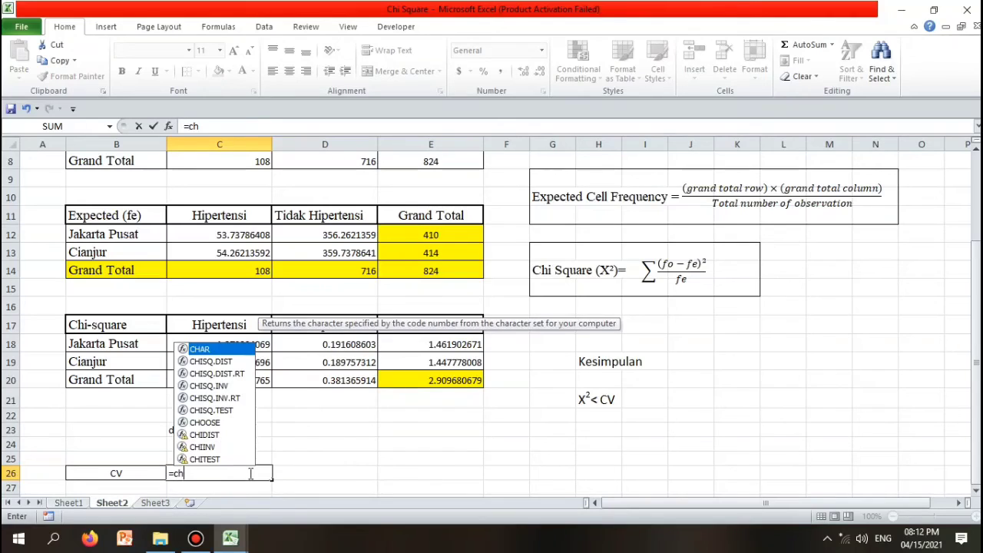
left_click(237, 400)
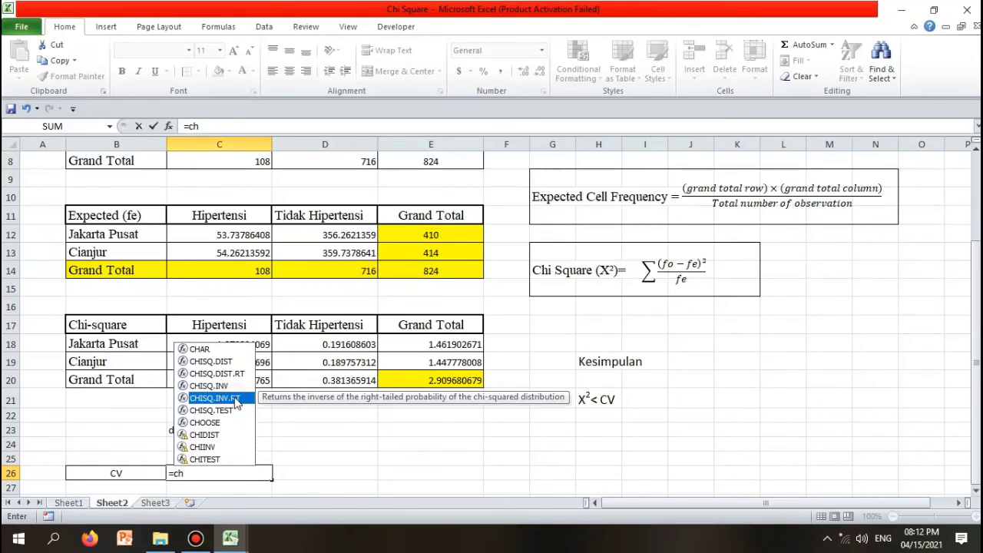
double_click(236, 399)
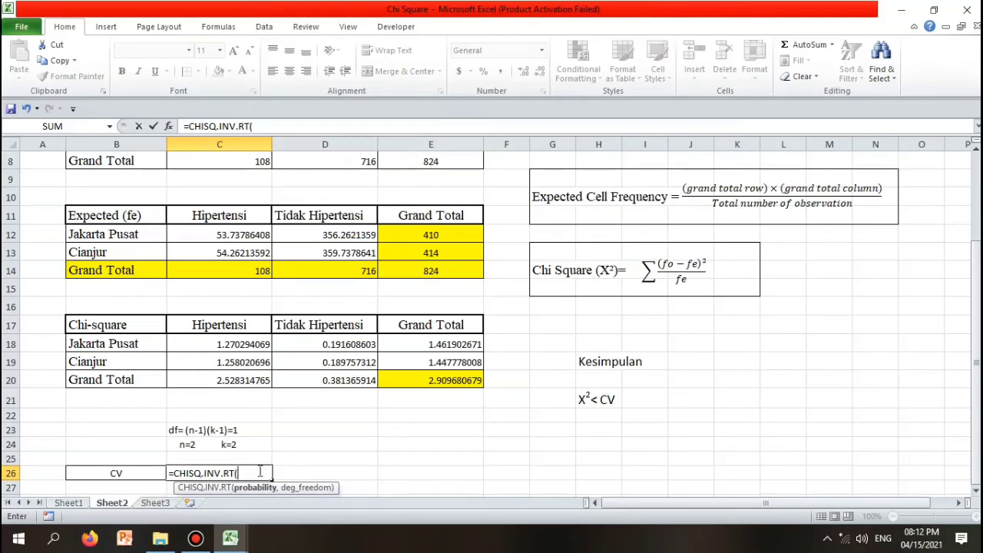
type("0.05,")
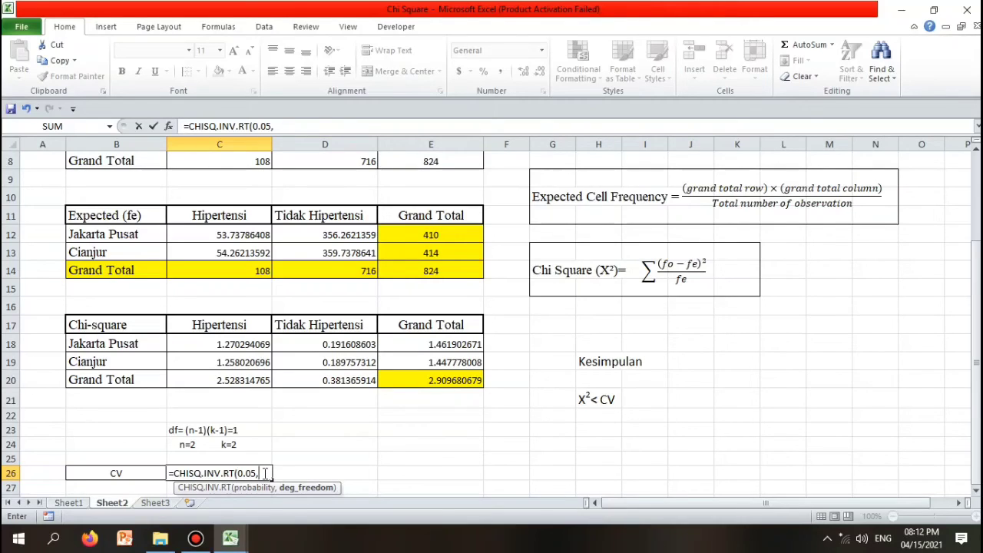
type("1")
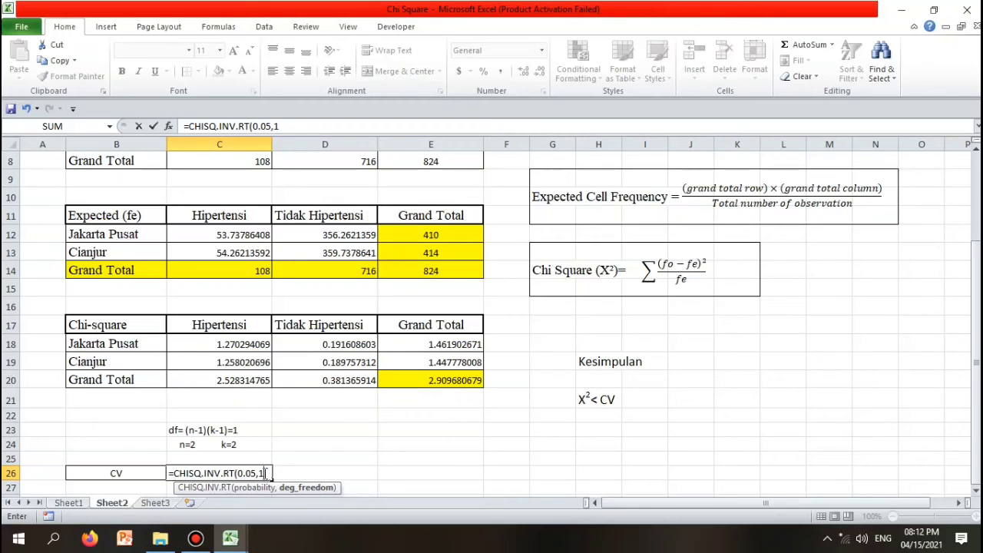
type(")")
key("Return")
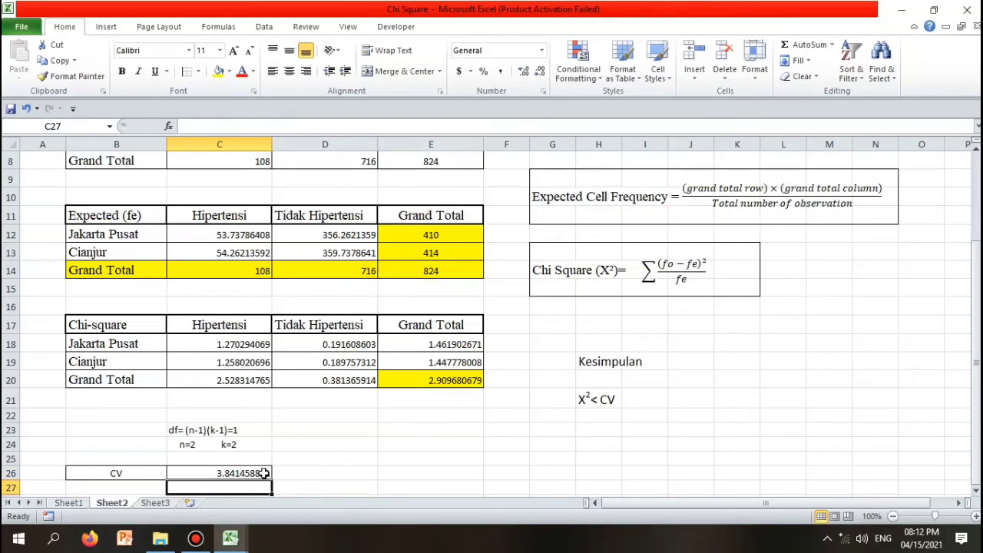
Step: Check the critical value and its formula in C26
left_click(324, 460)
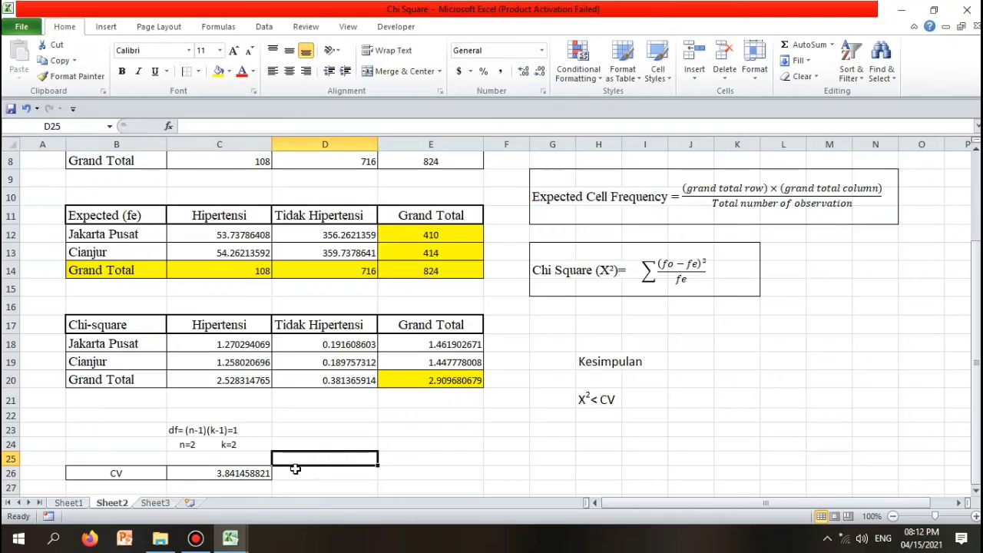
left_click(261, 473)
left_click(326, 473)
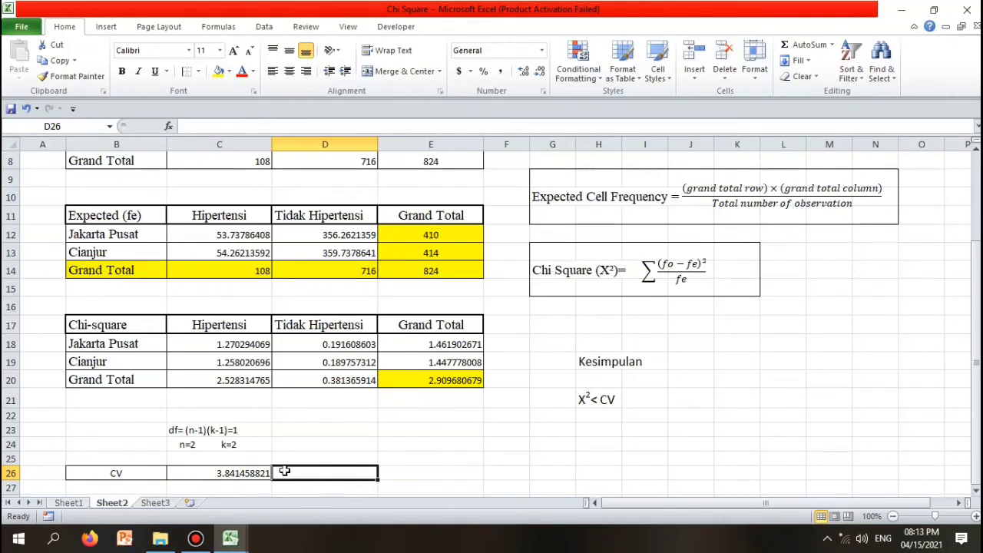
left_click(254, 473)
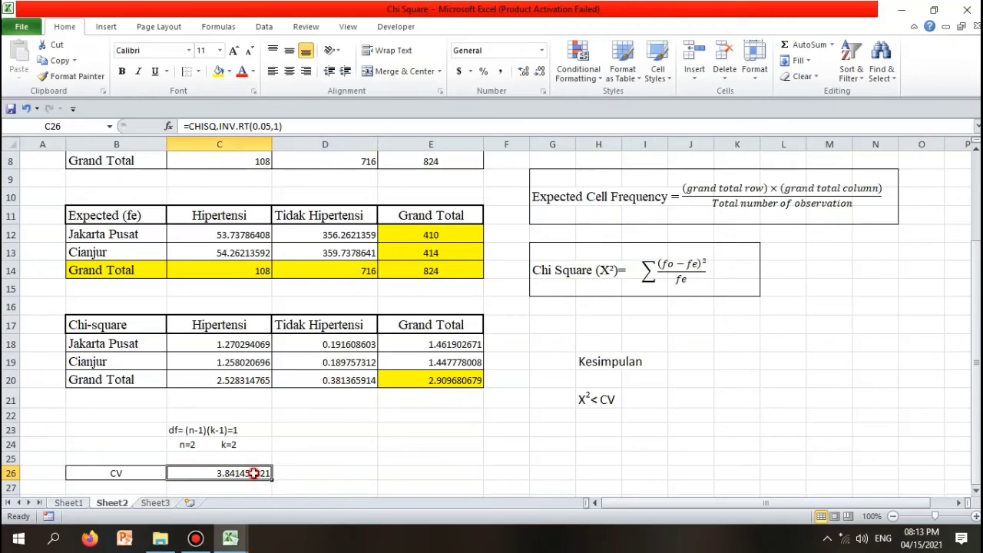
left_click(326, 460)
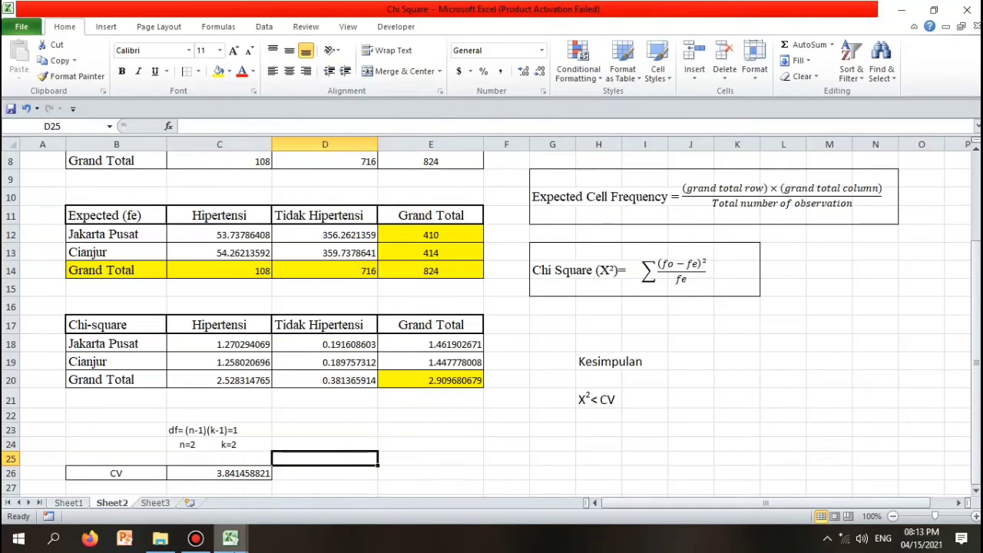
Step: Switch to the statistical tables workbook and highlight the Chi-2 sheet's critical value for df 1 and probability 0,05 in yellow
mouse_move(231, 539)
left_click(301, 459)
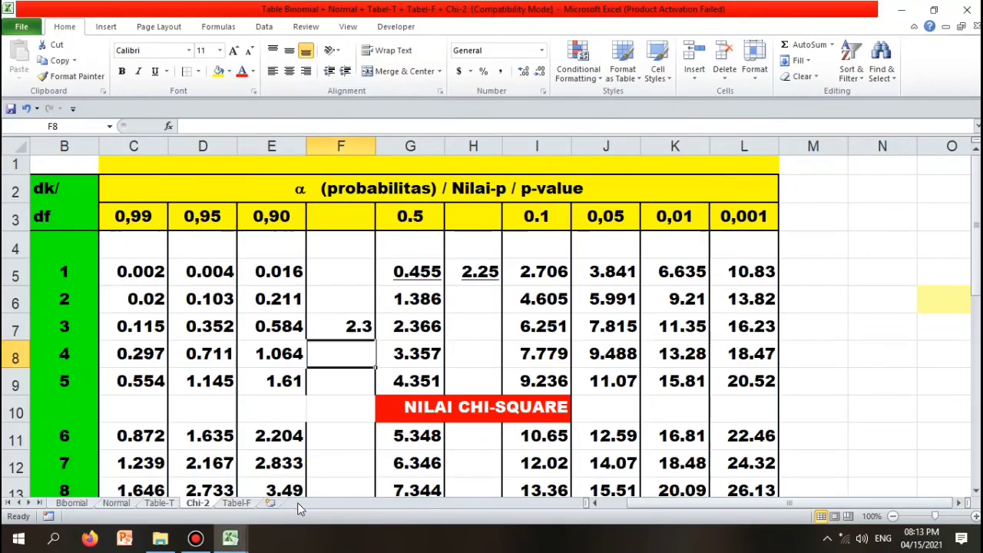
left_click(621, 269)
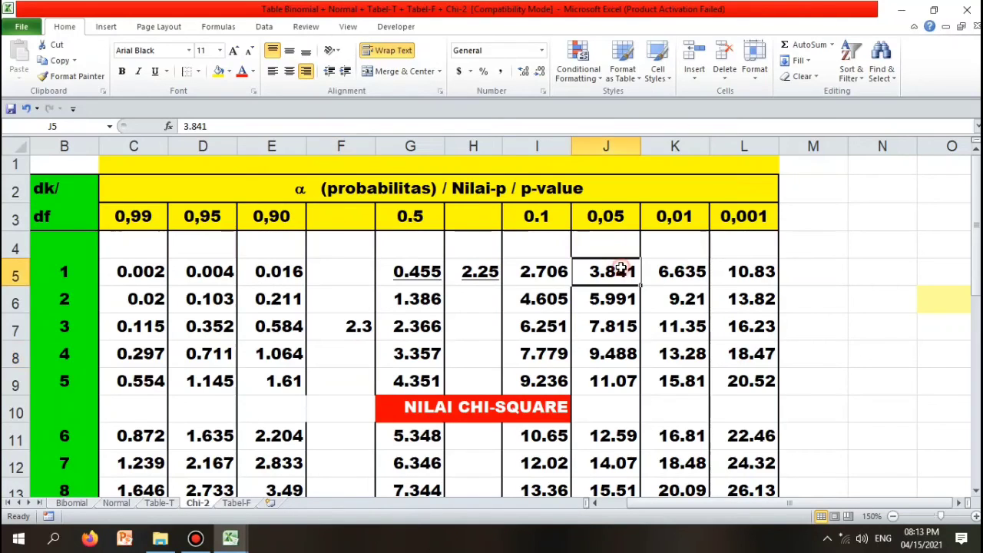
left_click(220, 70)
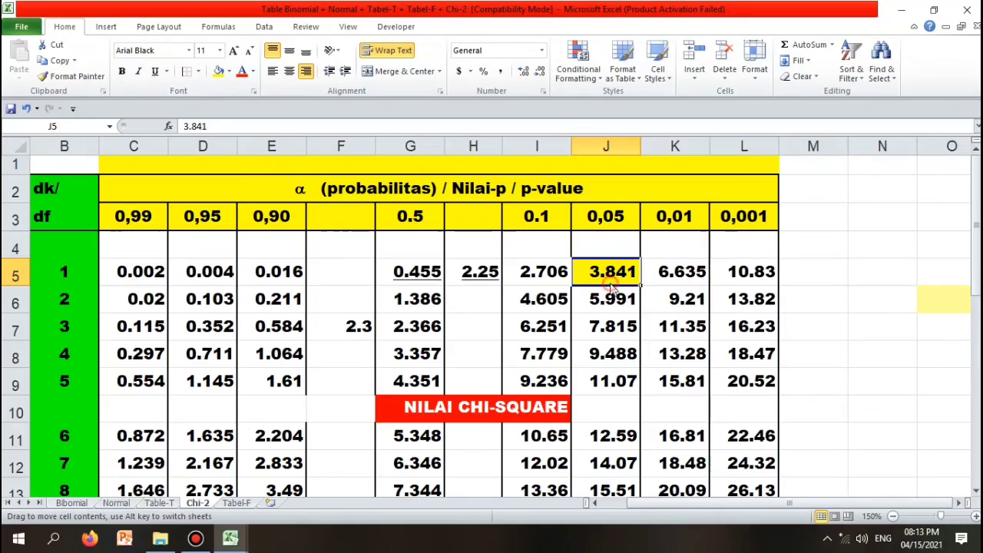
left_click(622, 217)
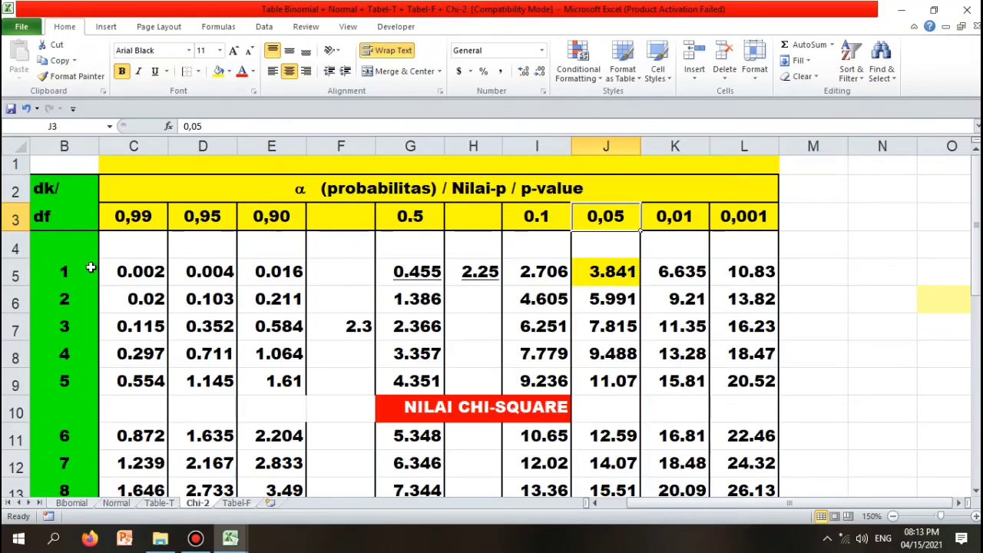
left_click(619, 271)
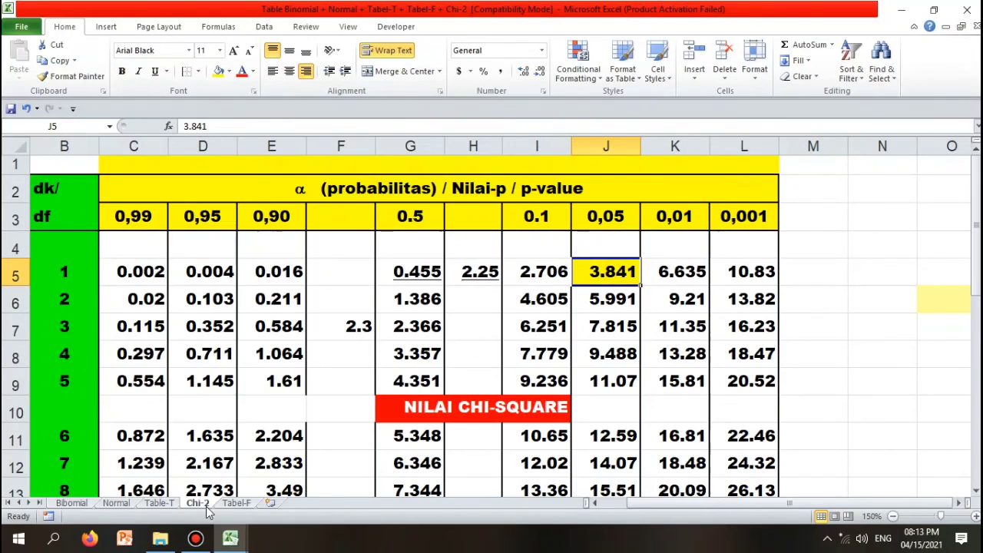
Step: Return to the Chi Square workbook and highlight the critical value in C26 with a yellow fill
left_click(230, 537)
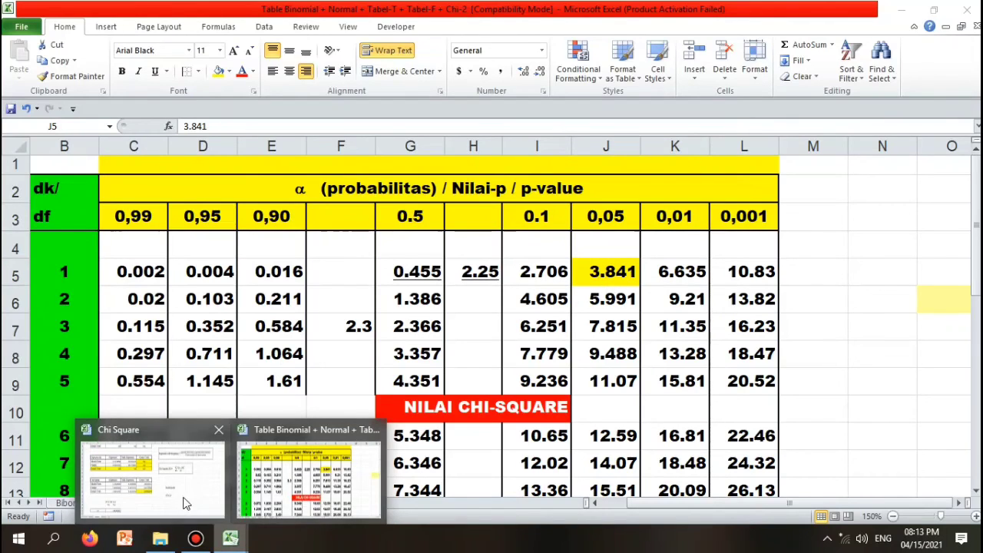
left_click(185, 503)
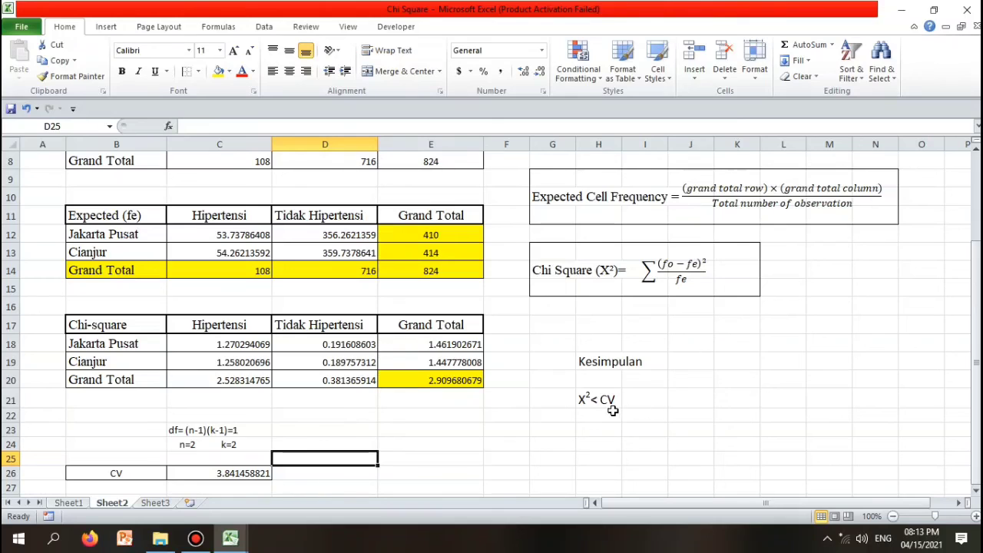
left_click(249, 473)
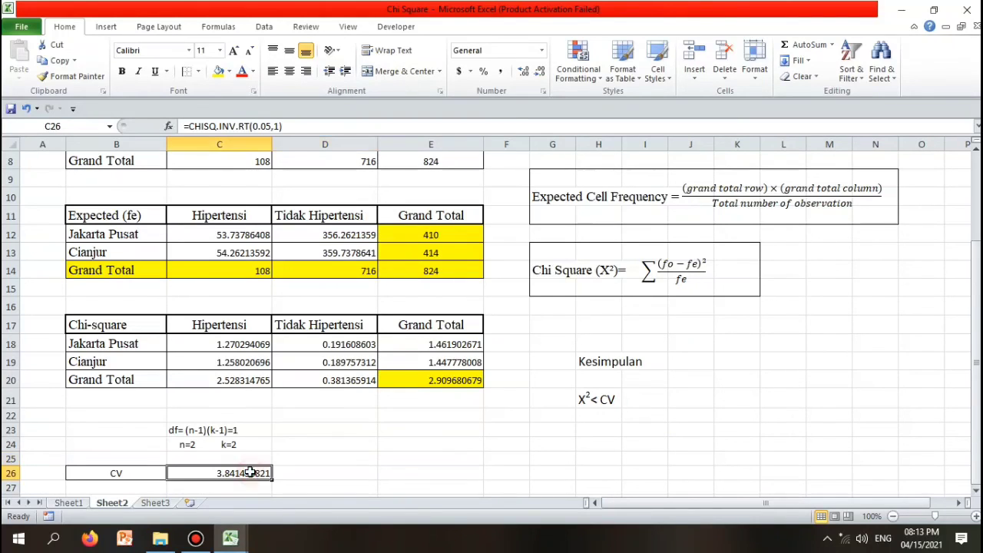
left_click(217, 73)
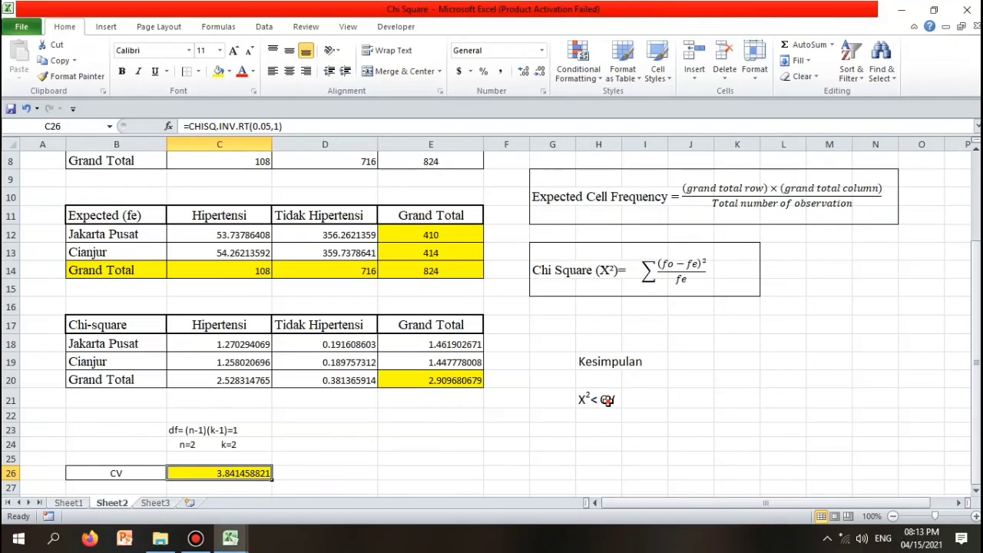
Step: Compare the chi-square total in E20 with the critical value in C26 against the X²< CV conclusion
left_click(606, 400)
left_click(253, 473)
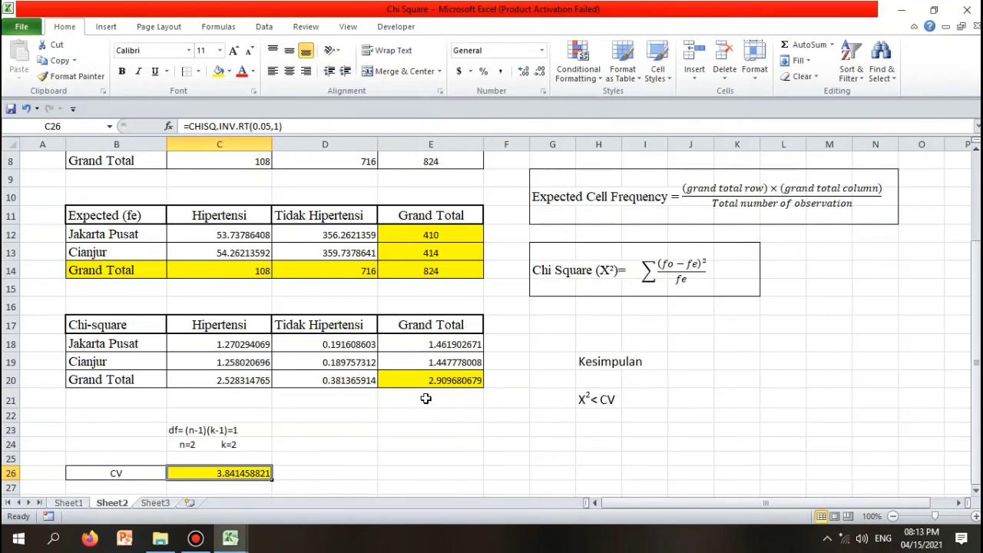
left_click(456, 379)
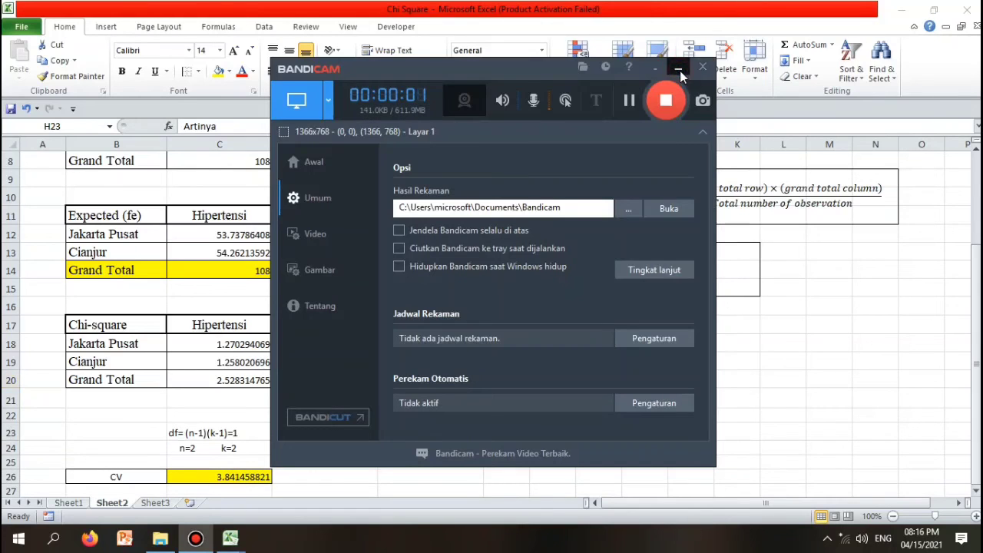
Step: Complete the hypothesis decision in H22 under Kesimpulan so it reads "H0 gagal ditolak"
left_click(680, 67)
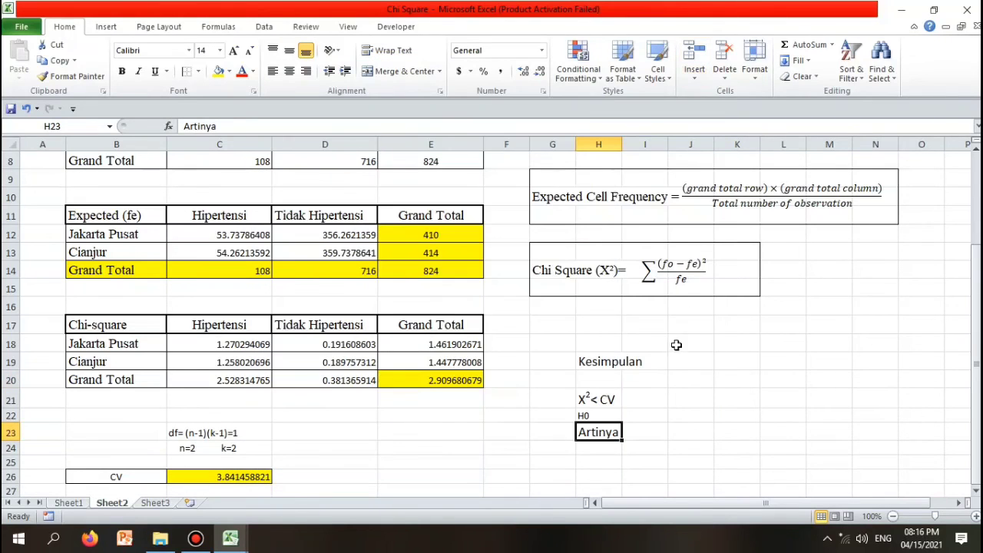
left_click(601, 413)
double_click(601, 415)
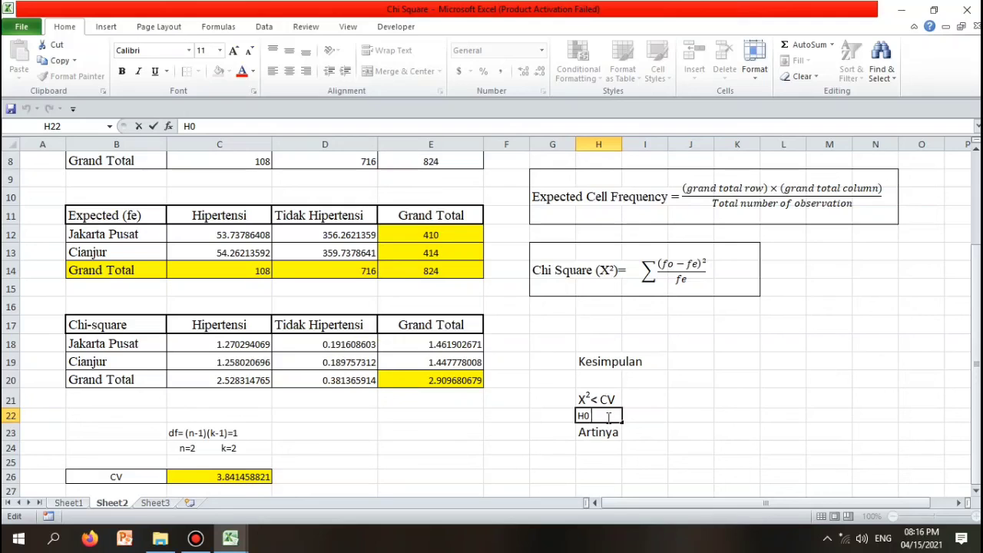
type("gagal ditol")
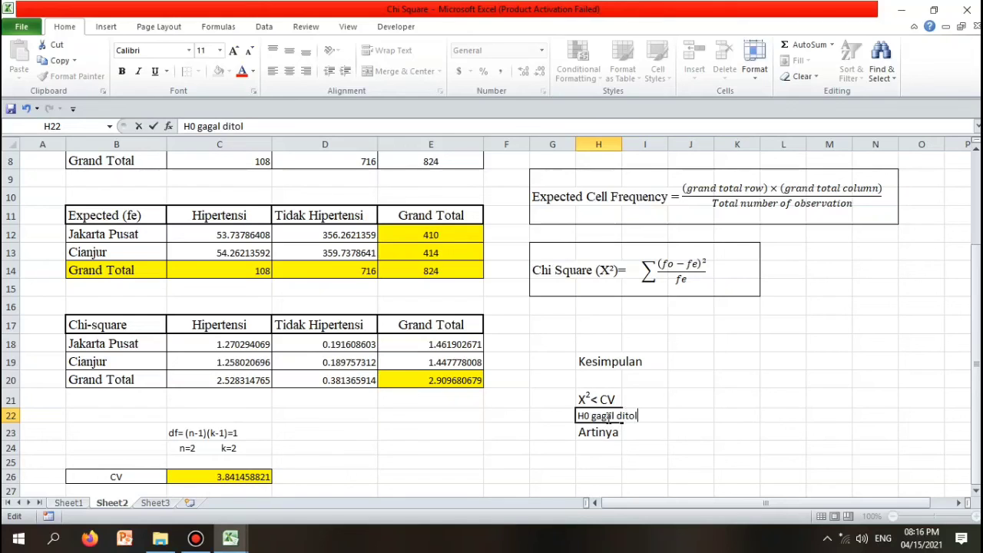
type("ak")
Step: Extend the interpretation in H23 to "Artinya tidak ada perbedaan proporsi hipertensi antara penduduk Jakarta Pusat dengan Cianjur"
double_click(610, 430)
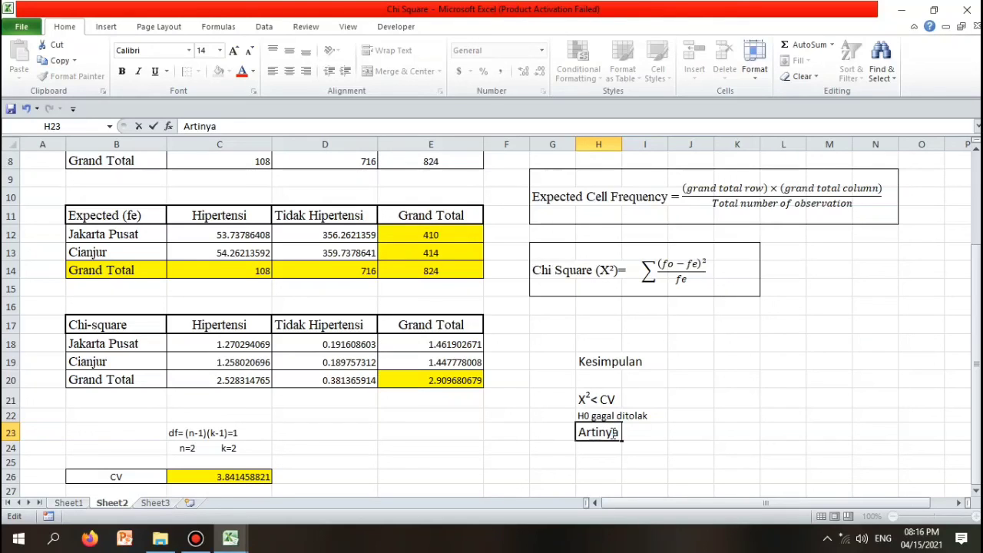
type("tidak ada p")
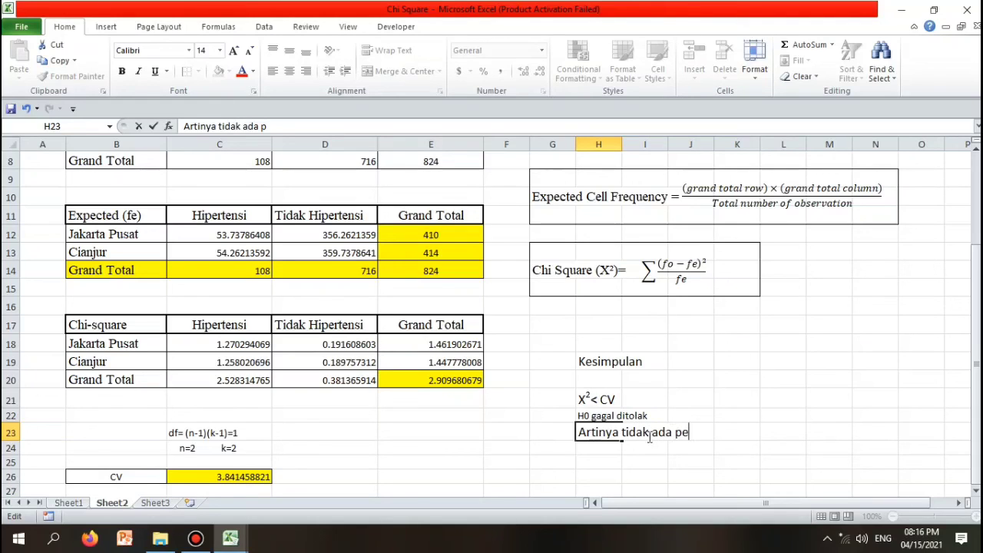
type("erbedaa")
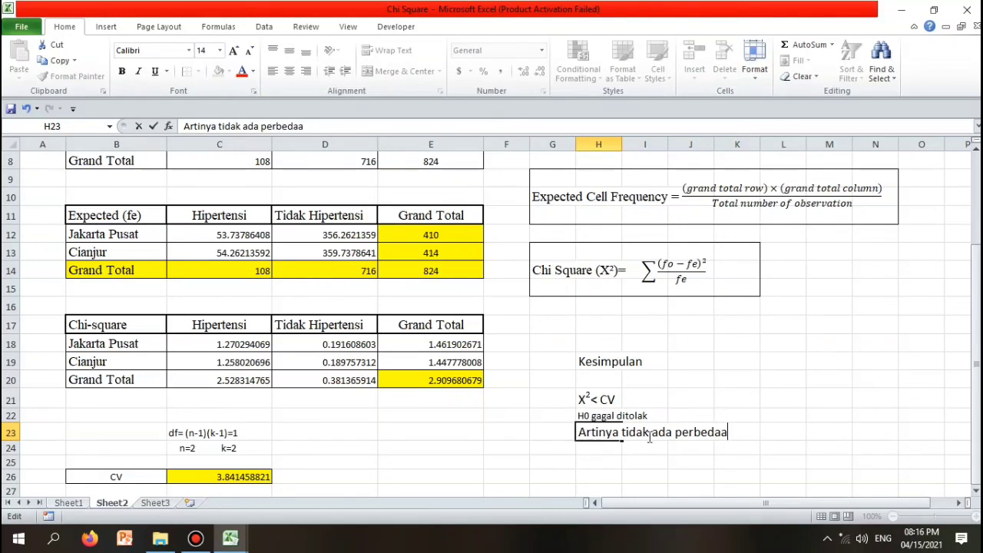
type("n proporsi hip")
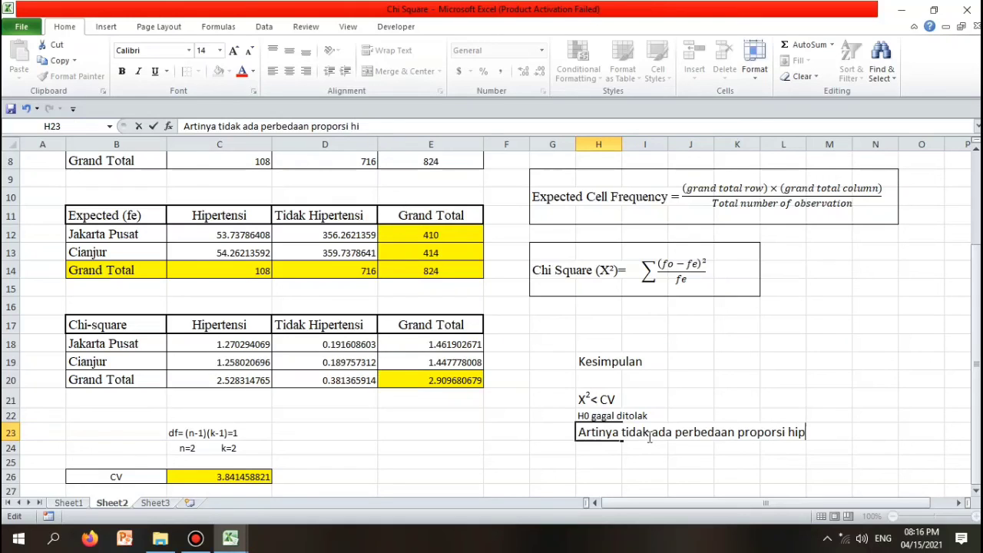
type("ertens")
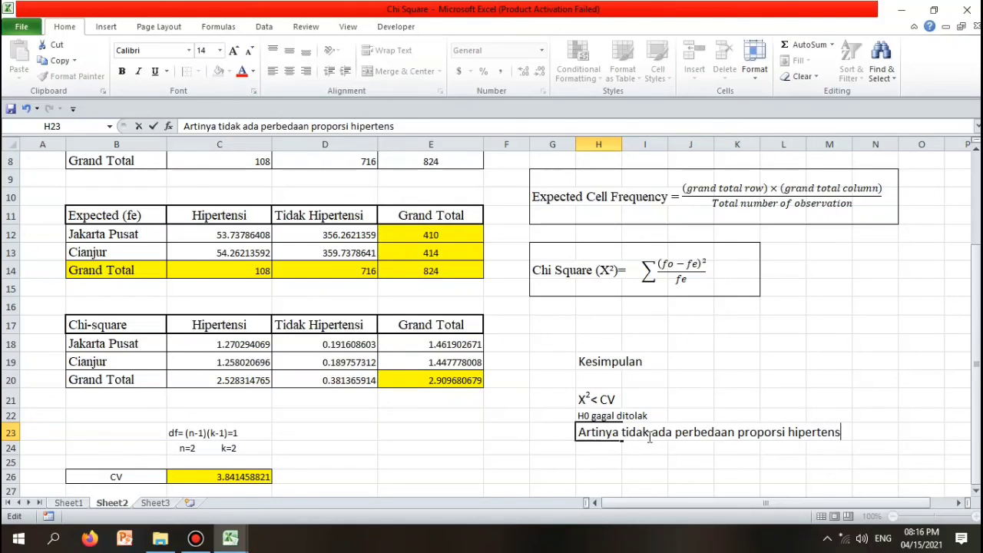
type("i antara pe")
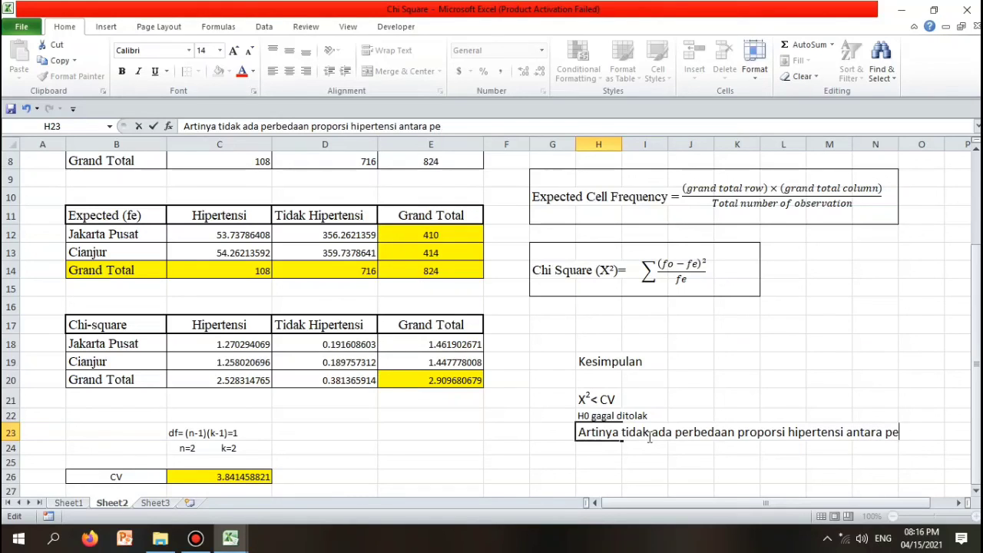
type("nduduk ")
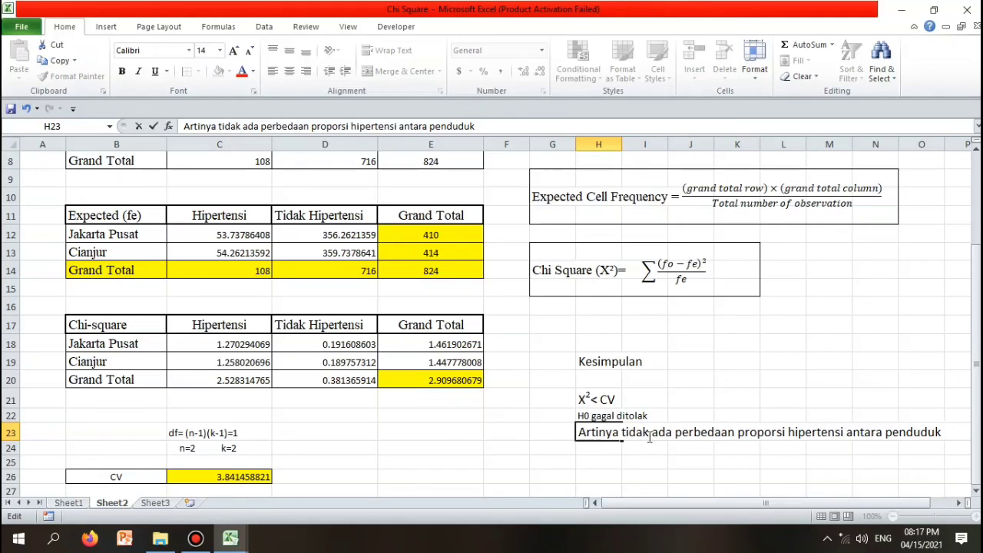
type("Jakarta ")
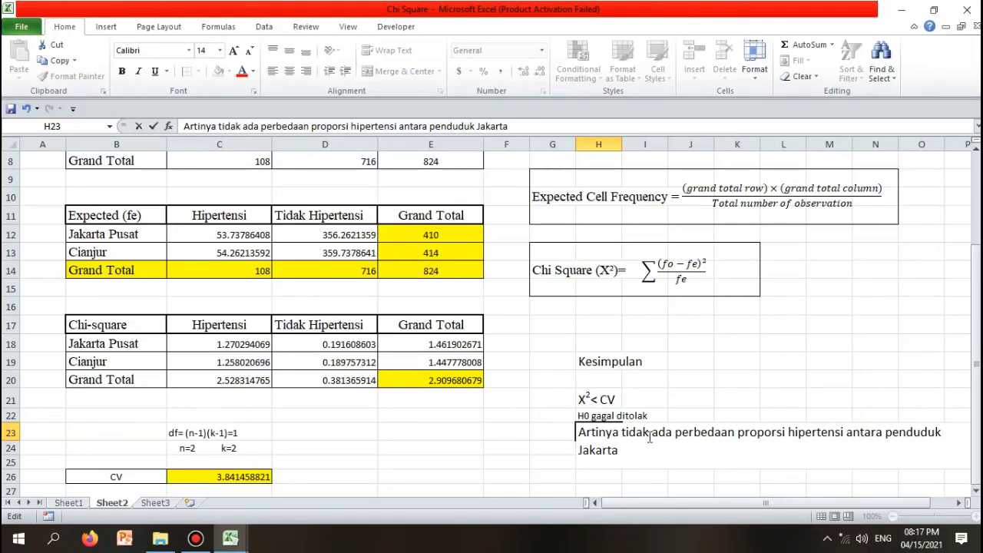
type("Pusat dem")
key("BackSpace")
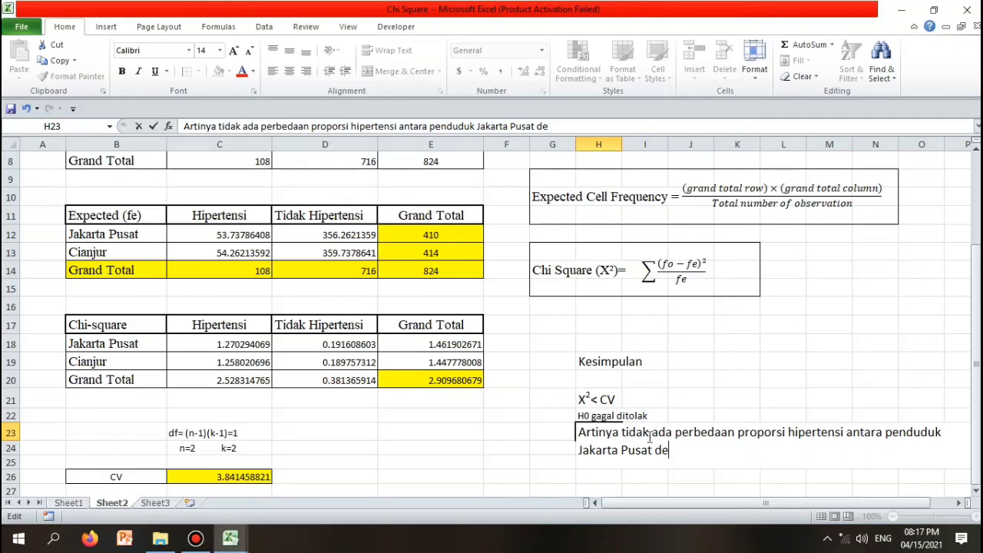
type("ngan Cianjur")
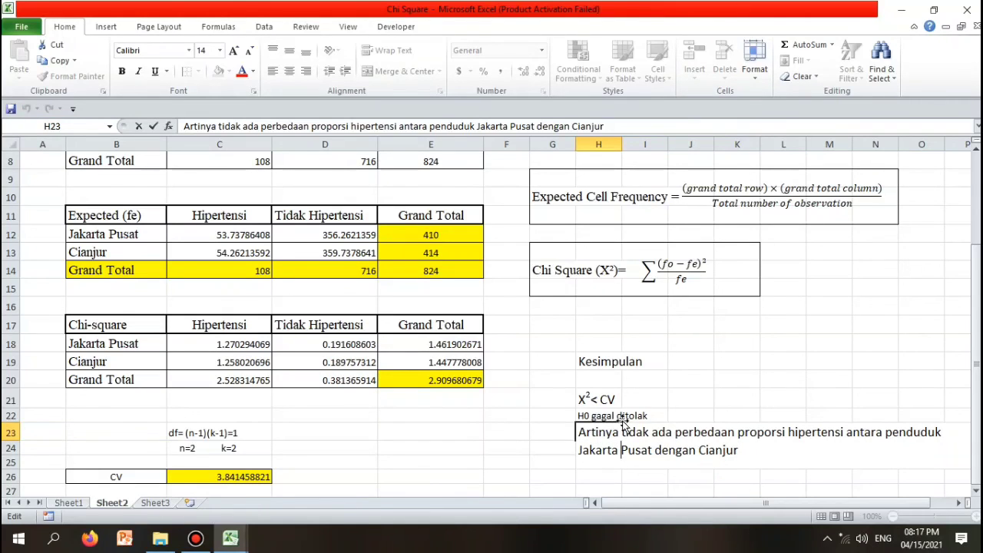
left_click(652, 433)
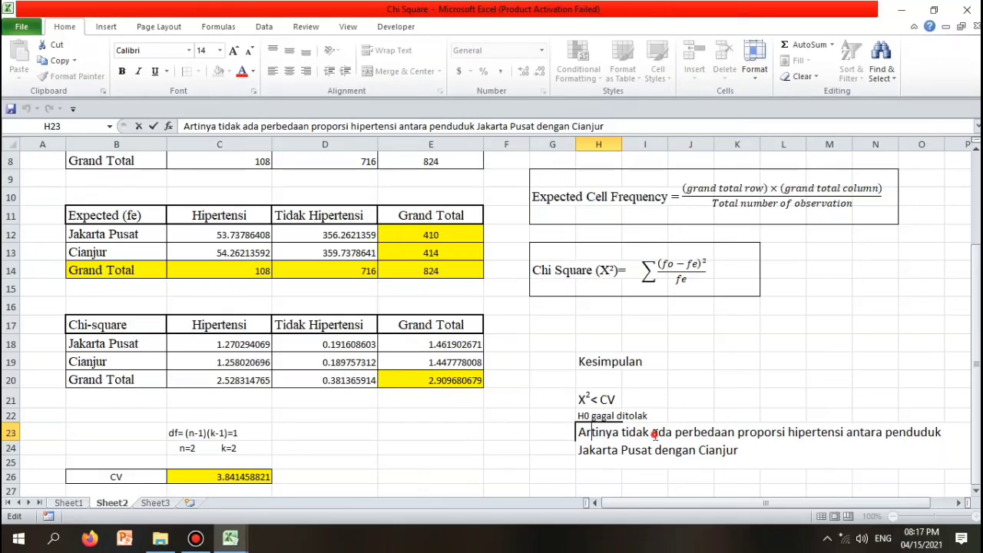